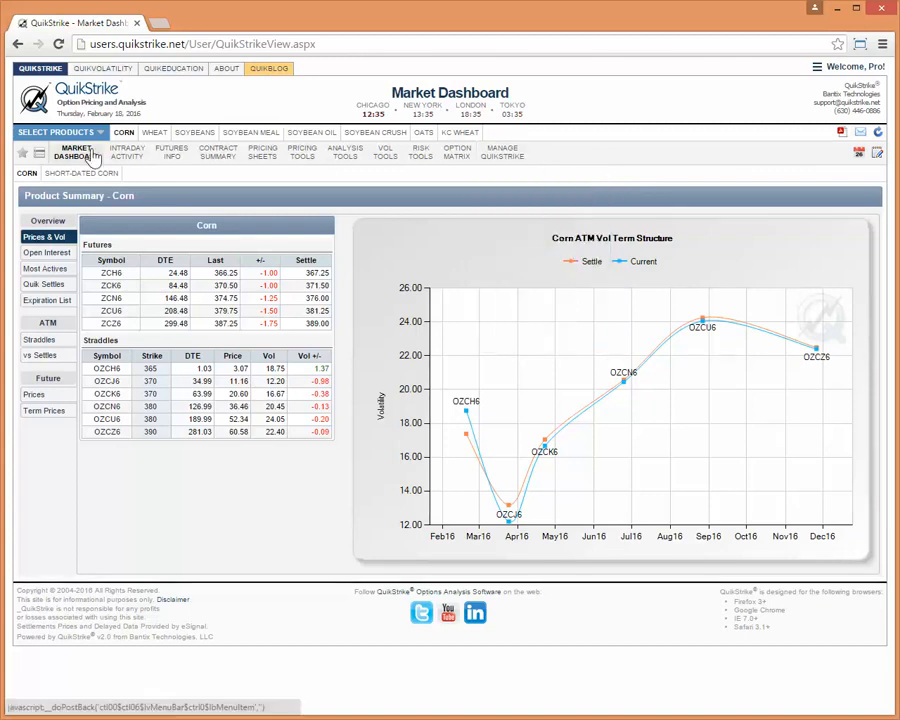
Open the list of saved option spreads.
mouse_move(82, 160)
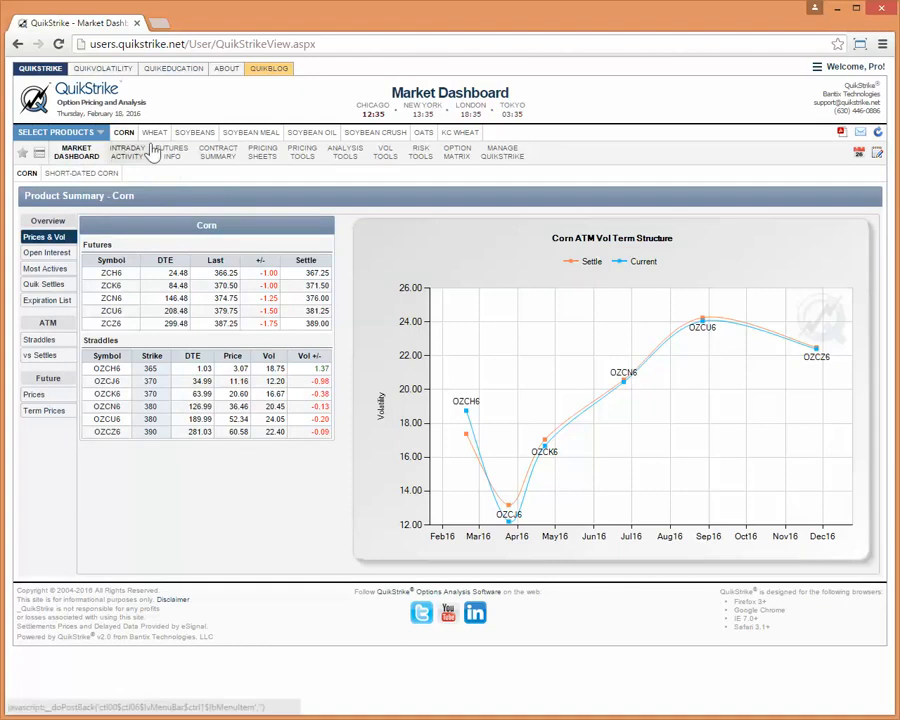
mouse_move(845, 68)
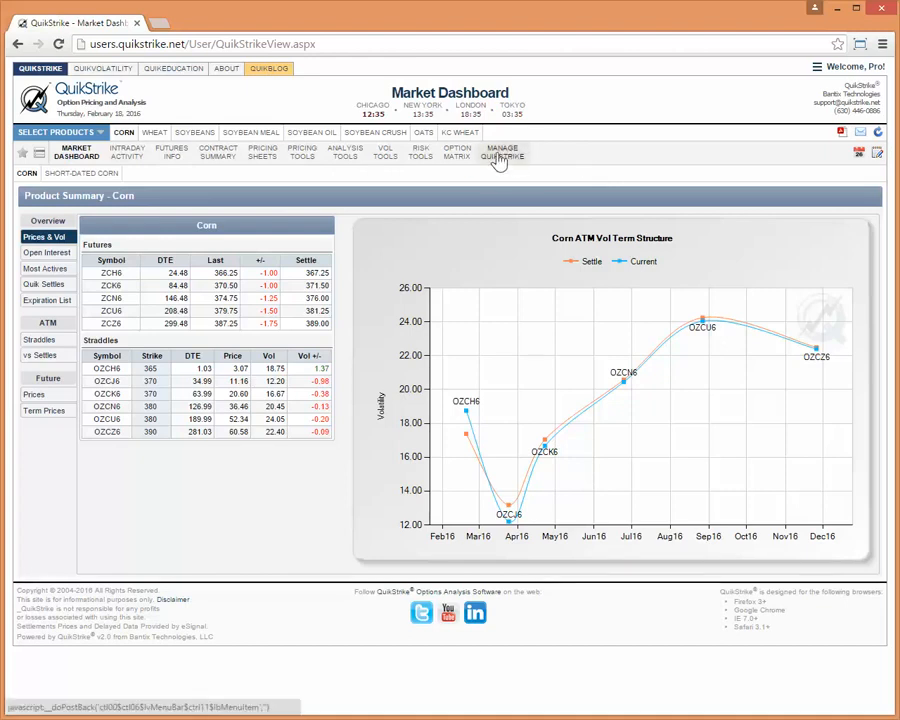
mouse_move(500, 160)
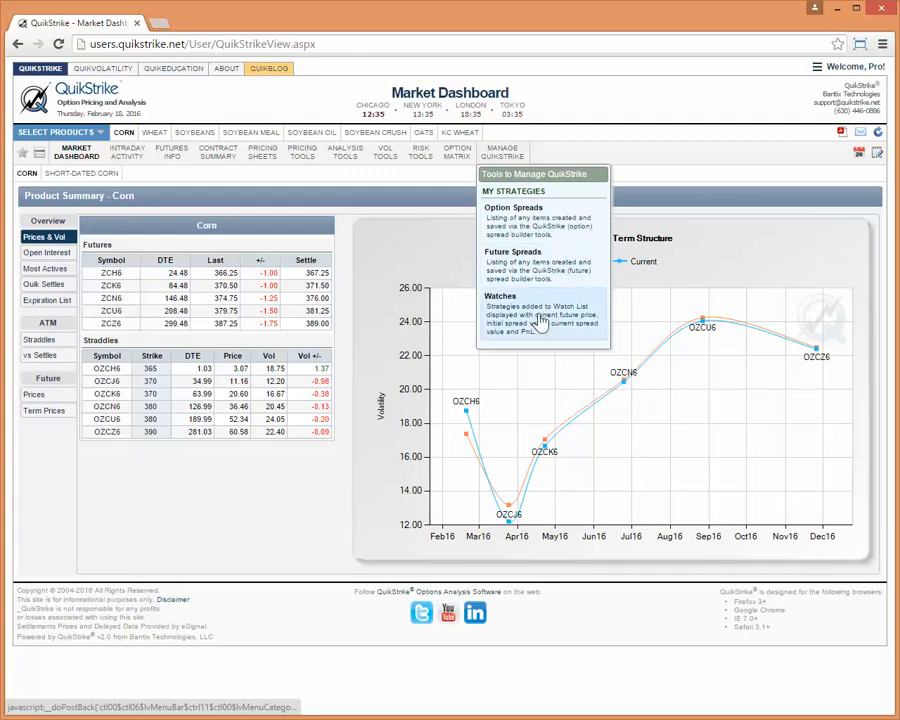
click(514, 231)
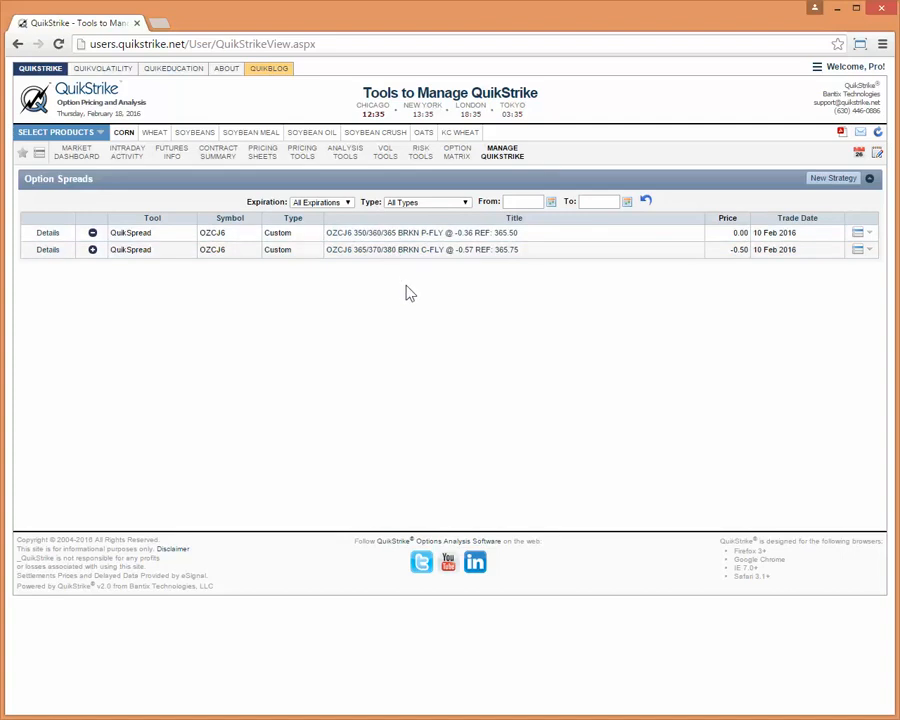
Build an OZCK6 put spread in the Trade Builder, buying one 370 put and selling one 360 put, and calculate it.
mouse_move(302, 155)
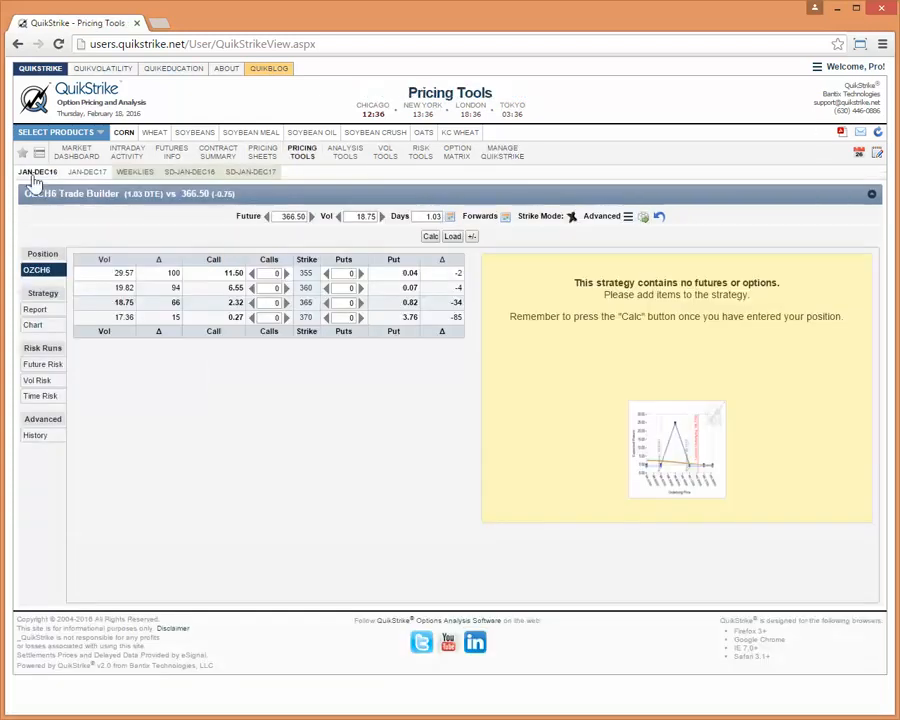
mouse_move(35, 178)
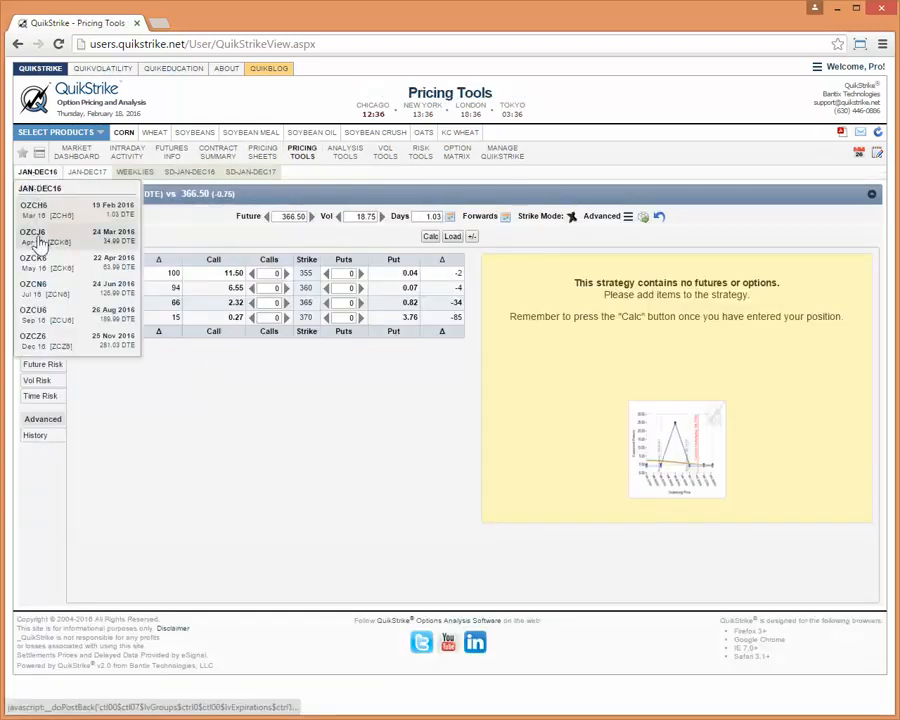
click(40, 276)
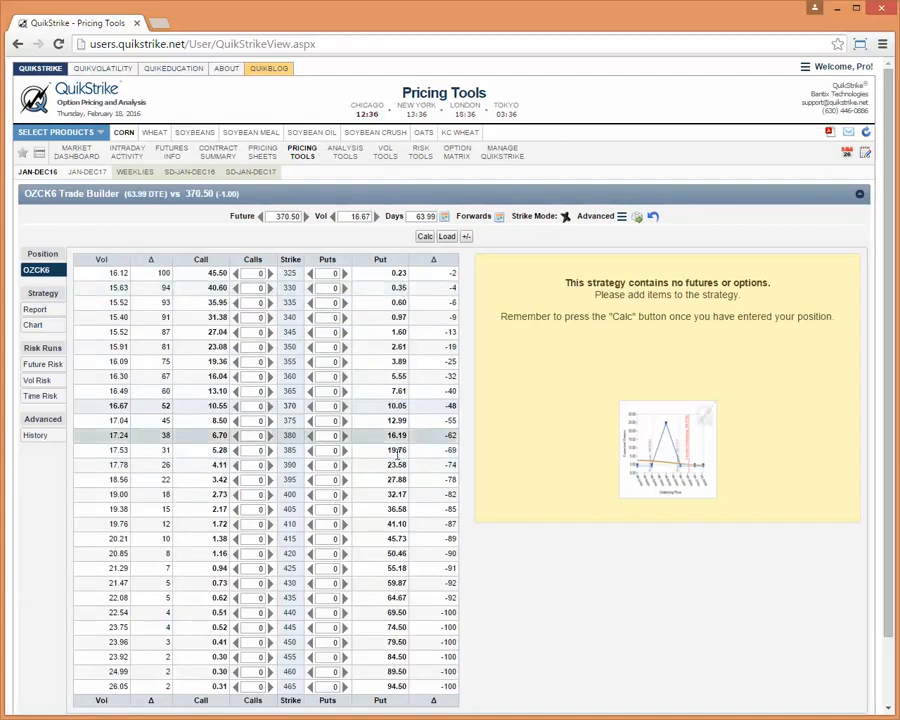
click(345, 406)
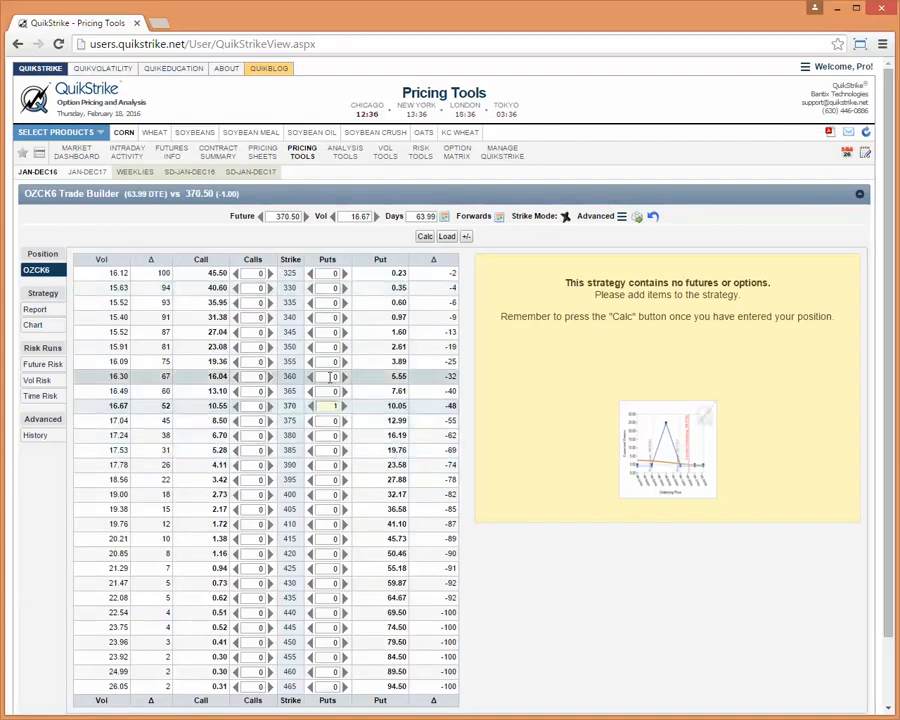
click(311, 377)
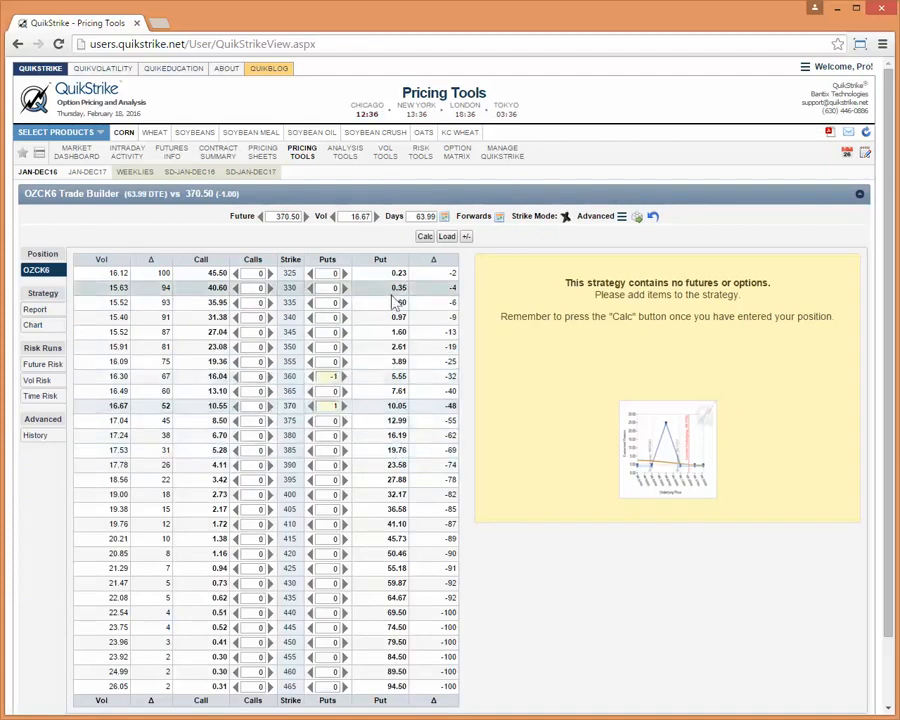
click(424, 237)
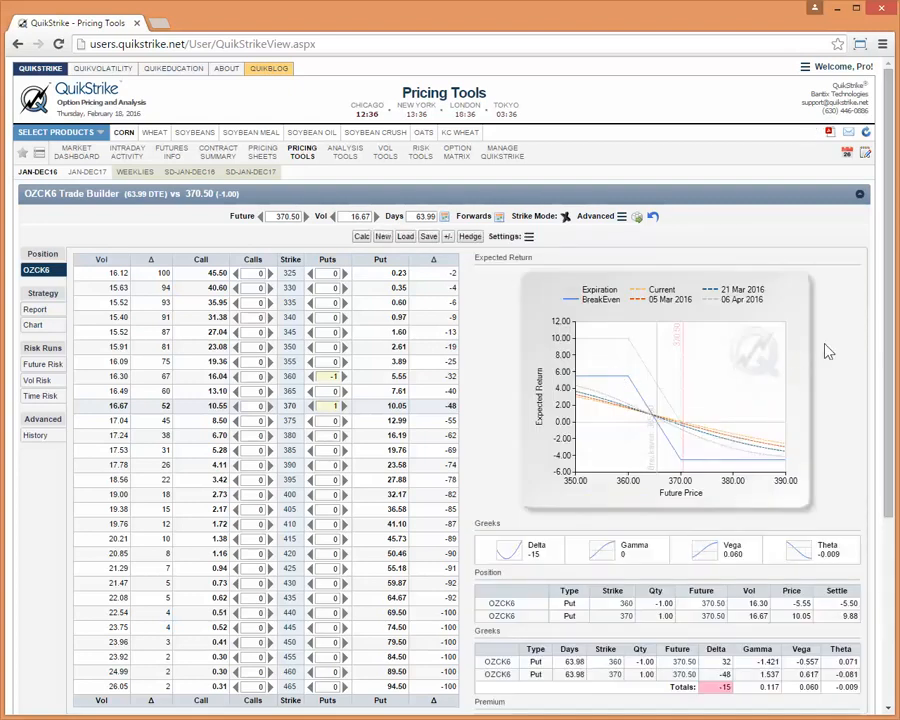
scroll(828, 351, down, 2)
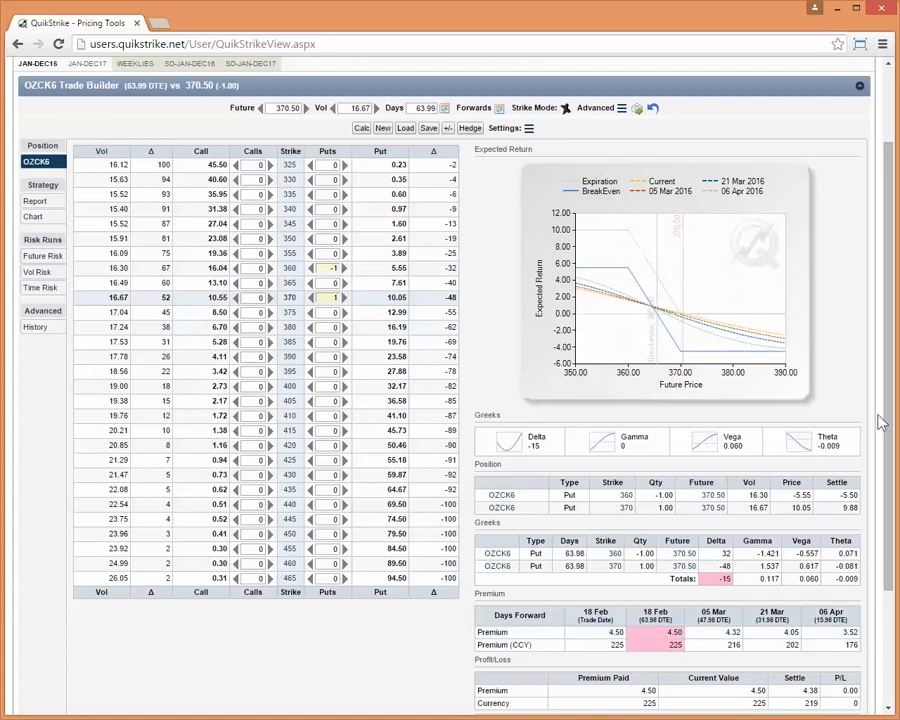
scroll(890, 374, up, 2)
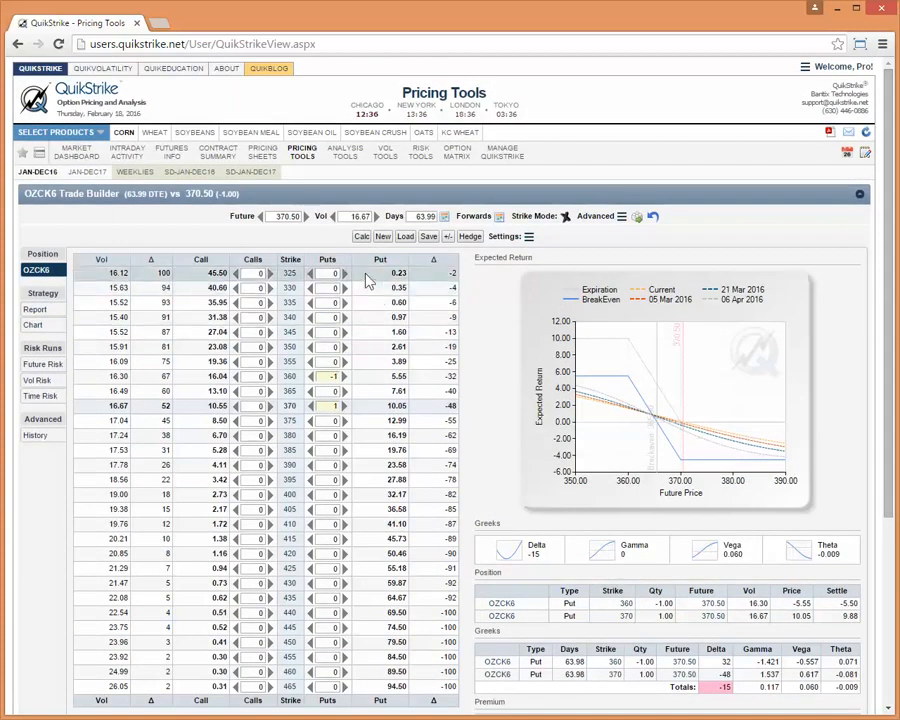
Start saving the spread as a QuikSpread and replace CUSTOM in its title with PUT SPRD.
click(429, 236)
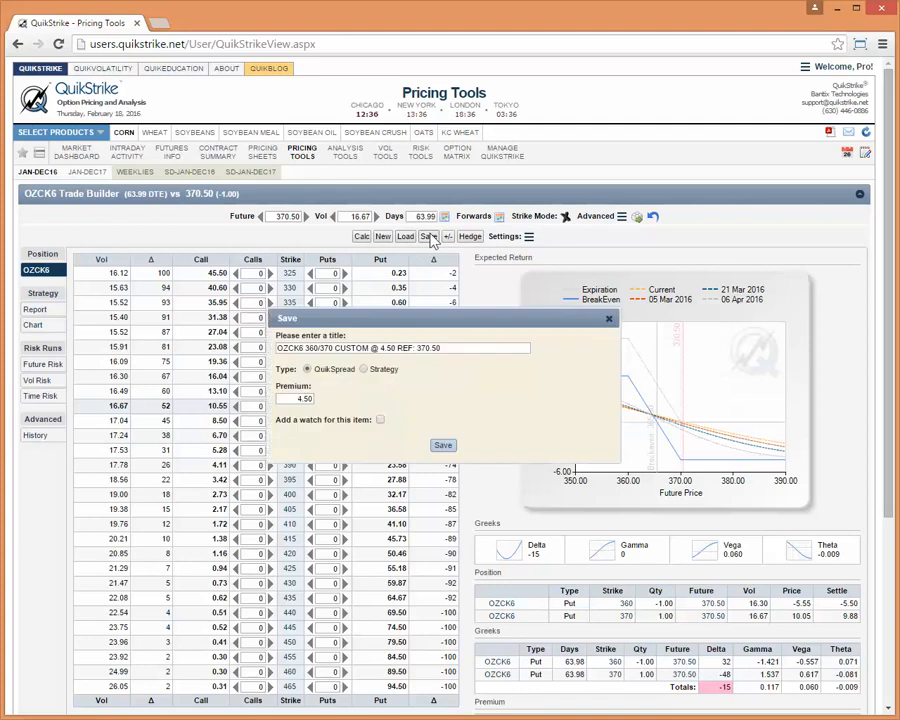
double_click(354, 348)
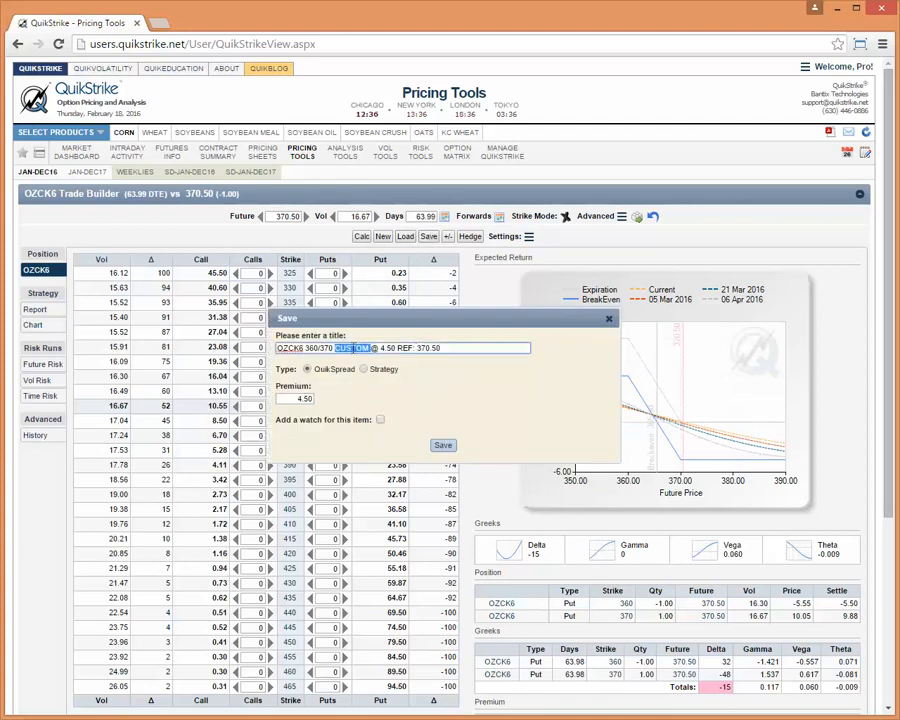
text(PUT)
text( SPREAD)
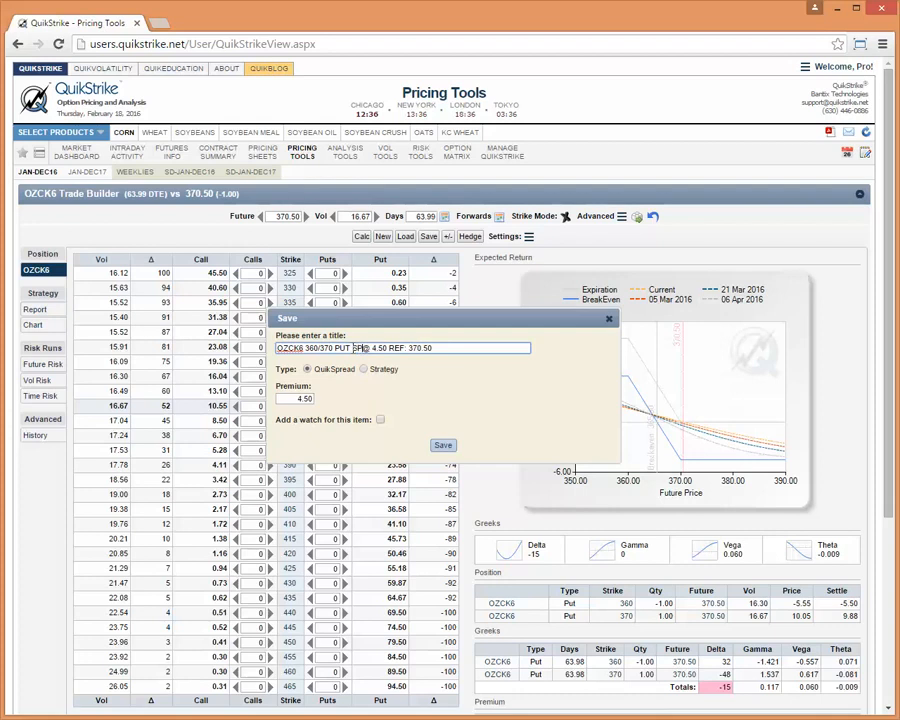
key(BackSpace)
key(BackSpace)
text(D)
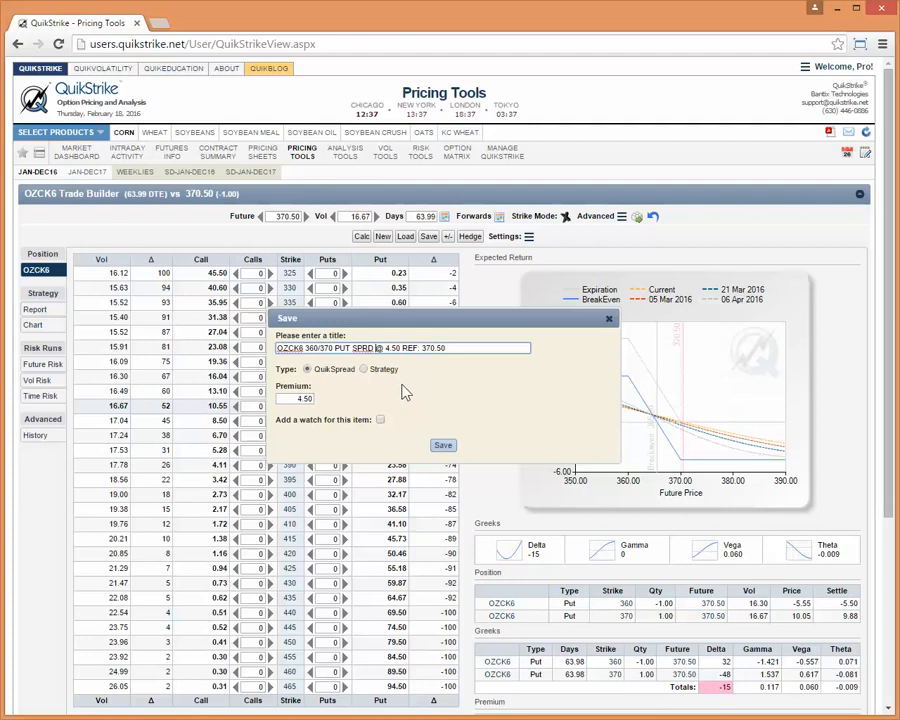
Add a watch for the OZCK6 put spread and save it.
click(451, 344)
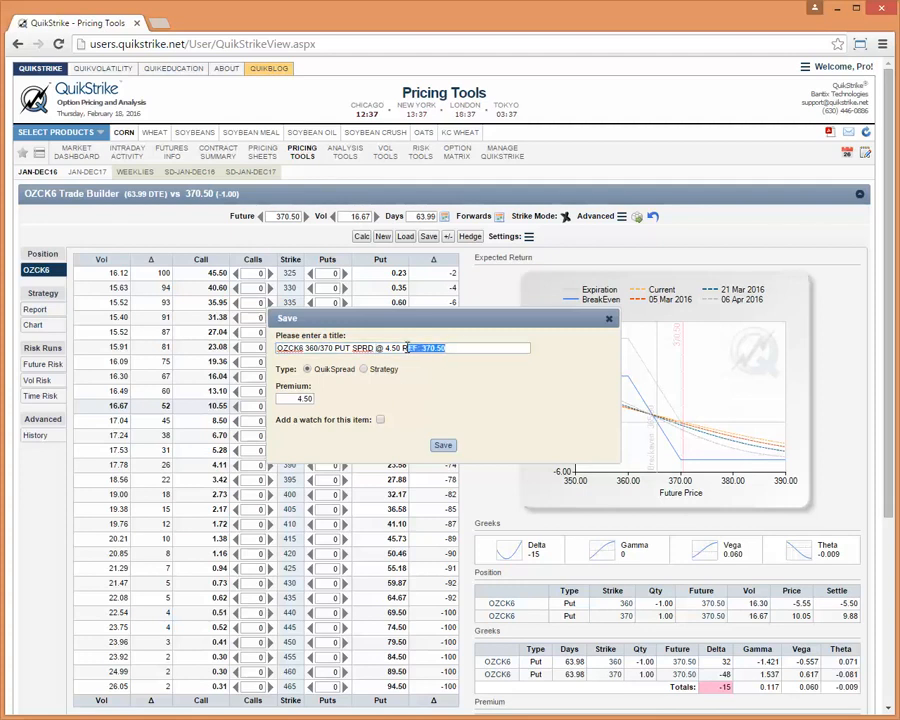
drag(406, 347, 403, 348)
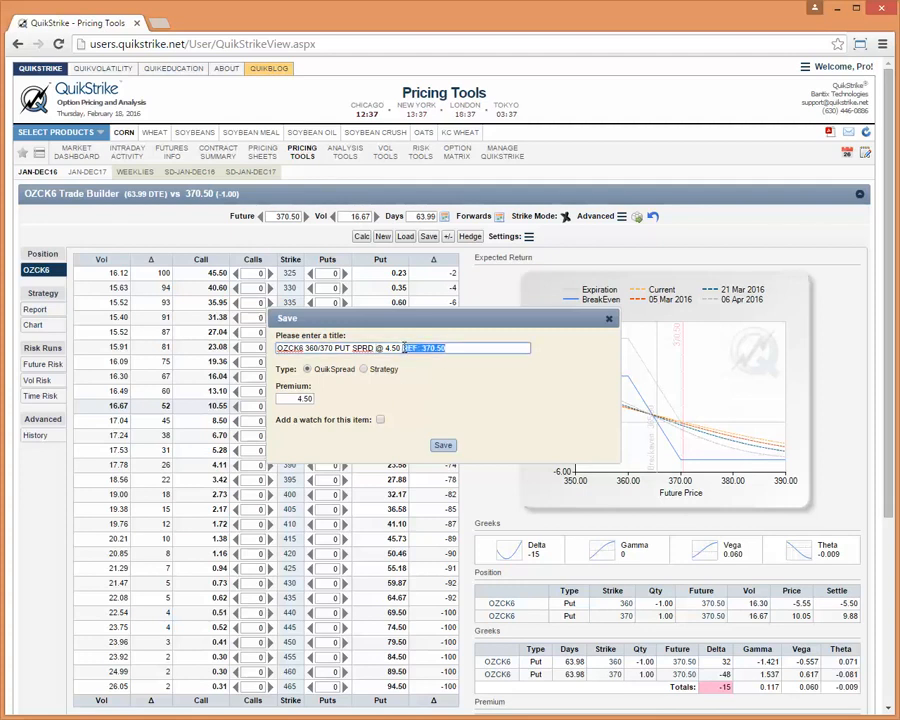
click(430, 396)
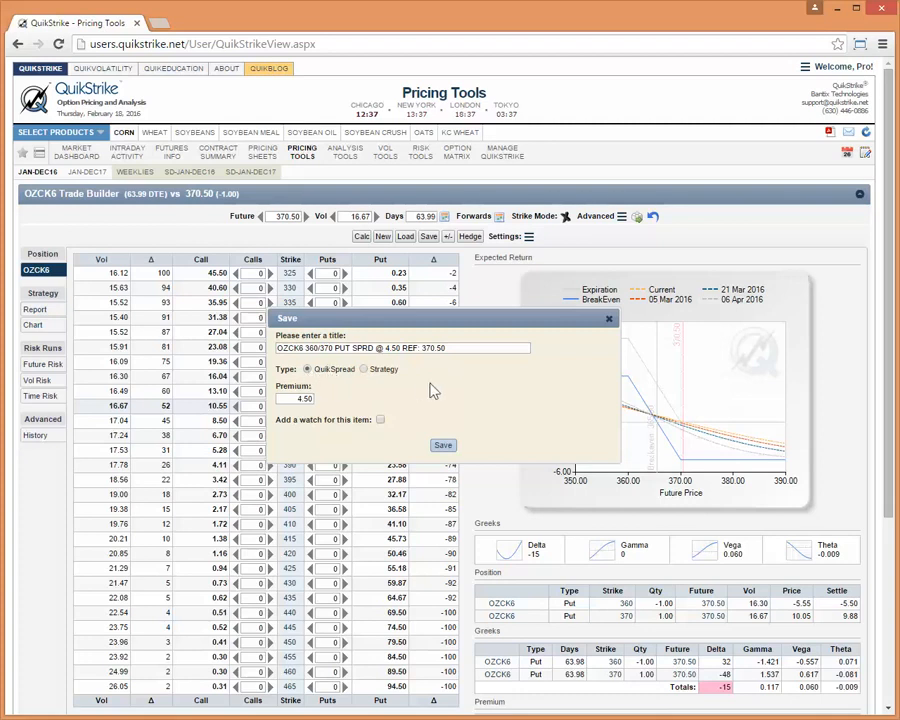
click(380, 421)
click(443, 447)
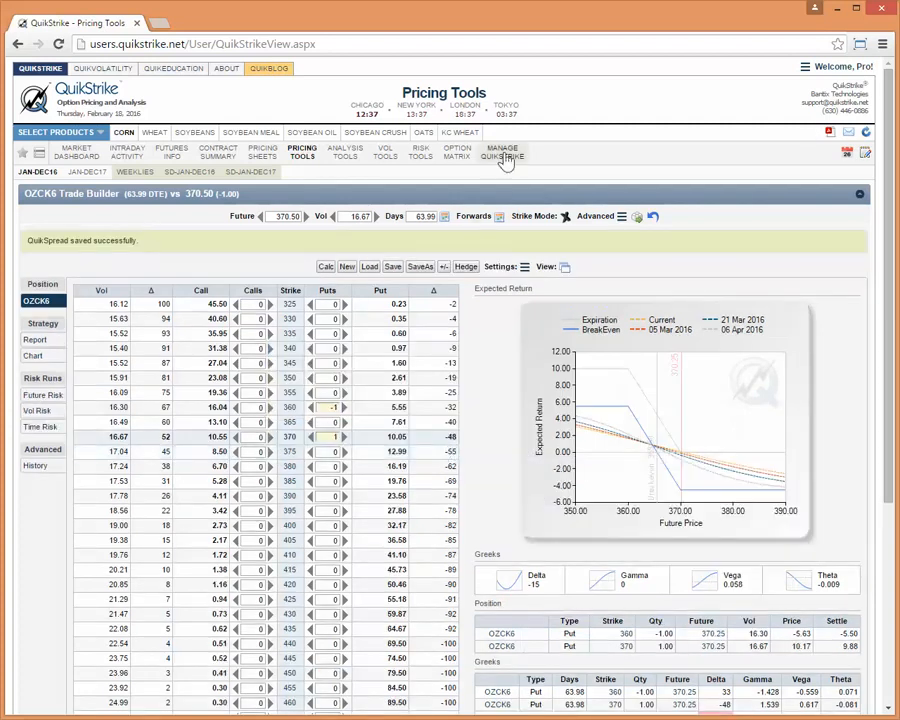
Review the details of the OZCK6 put spread and both OZCJ6 broken flies in the saved option spreads list.
mouse_move(516, 160)
click(514, 208)
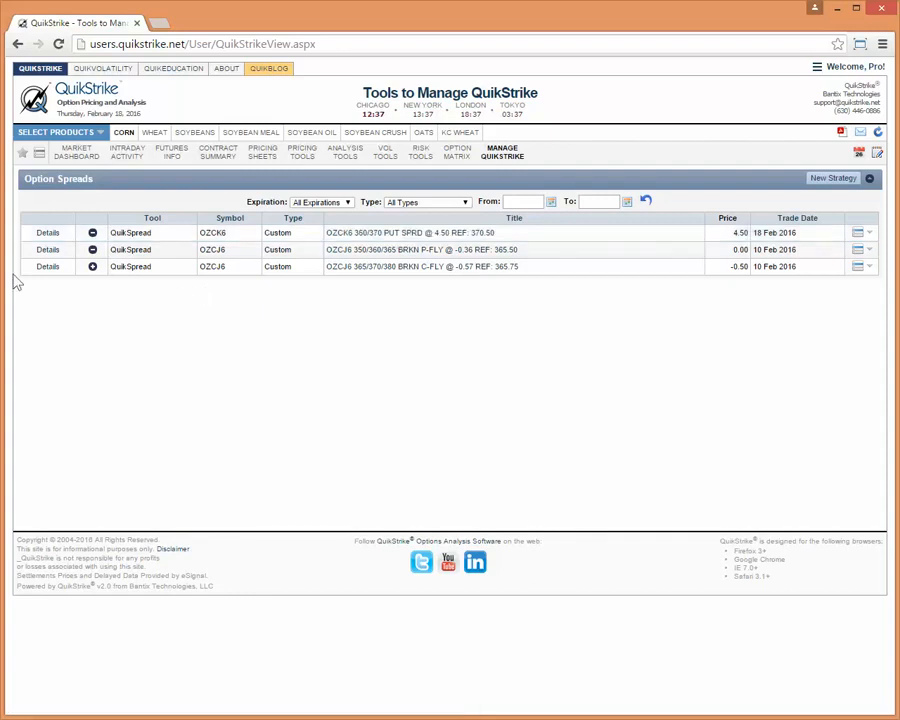
click(46, 236)
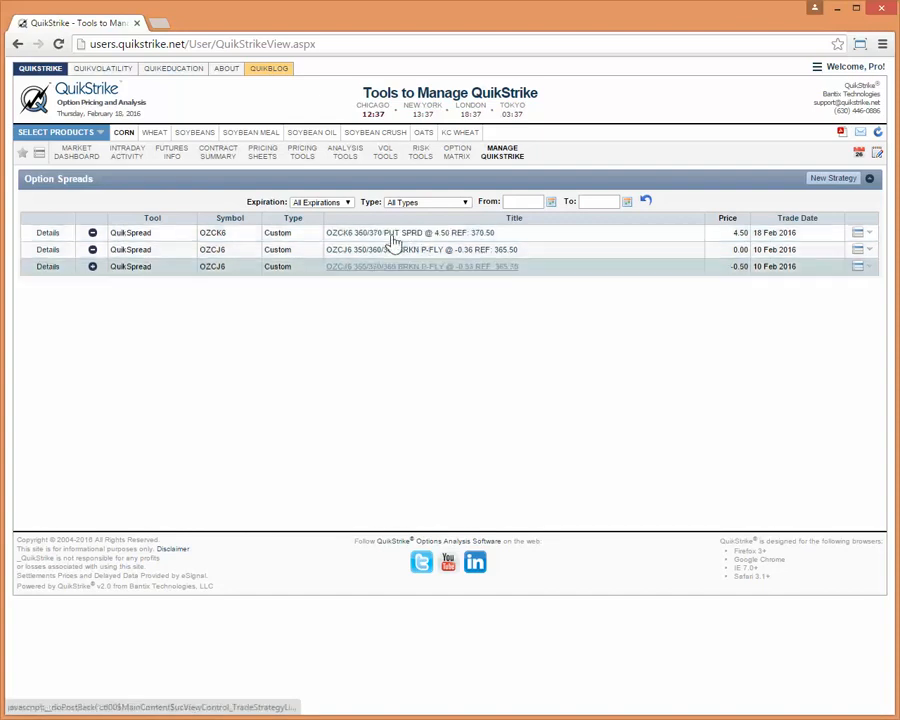
click(48, 236)
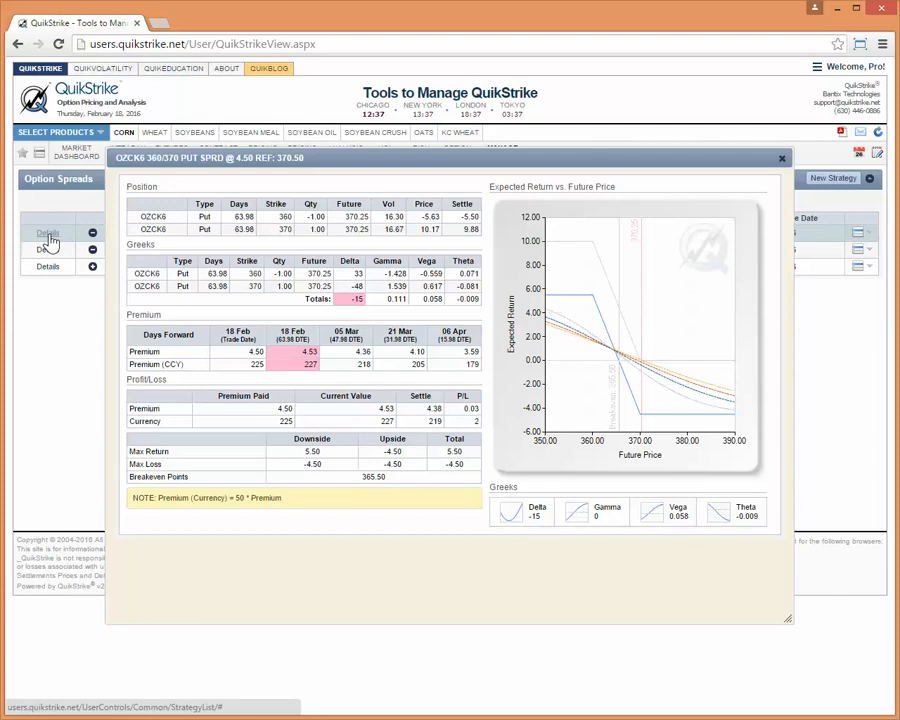
click(45, 253)
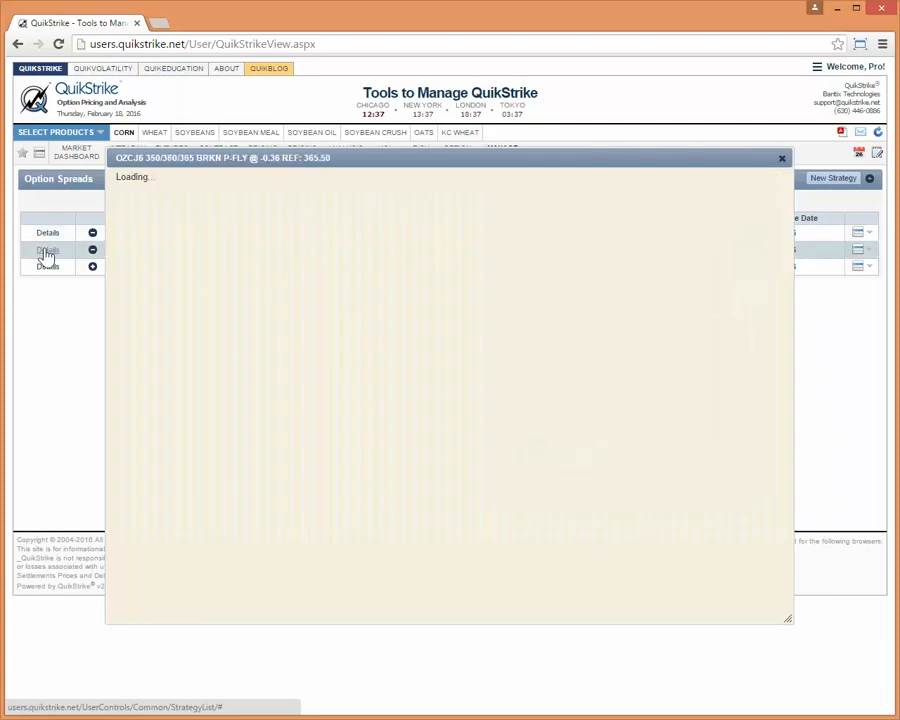
click(45, 268)
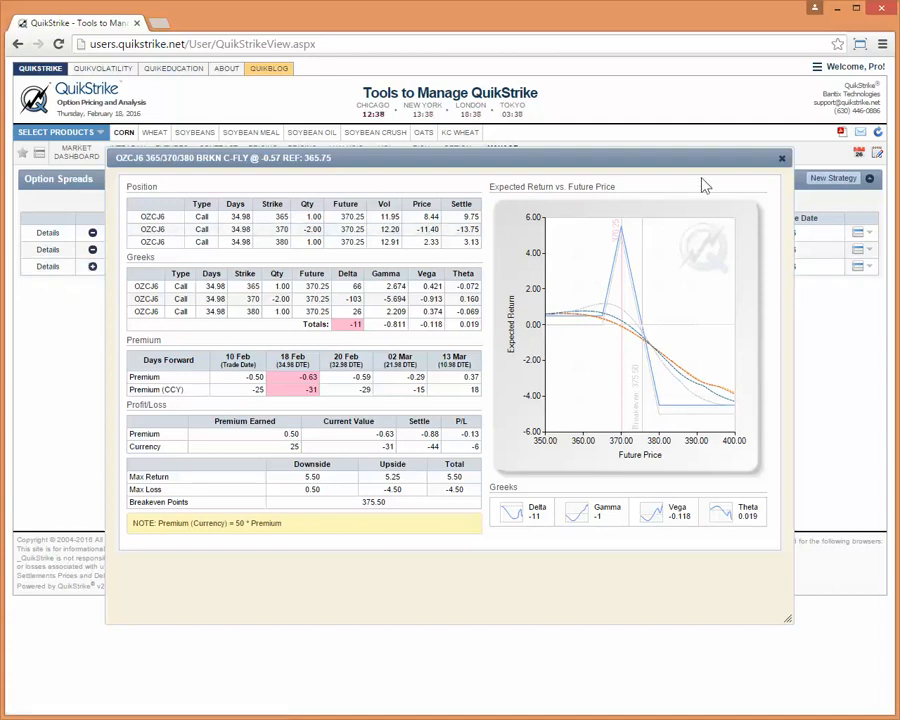
click(781, 158)
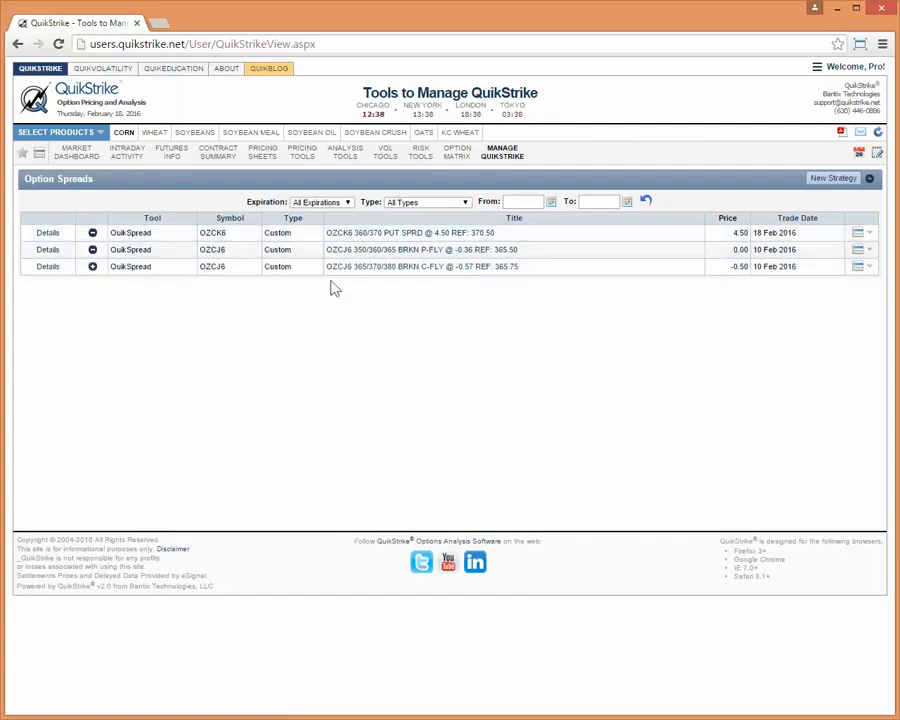
View the OZCK6 360/370 put spread in its own detail window without the notes, and close that window.
click(421, 234)
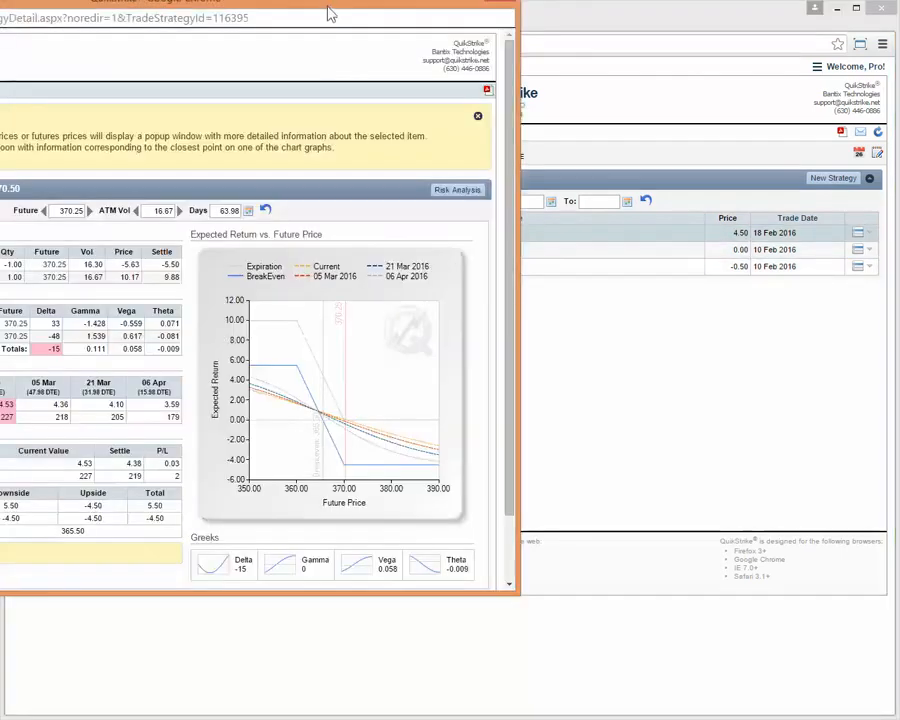
drag(331, 14, 620, 77)
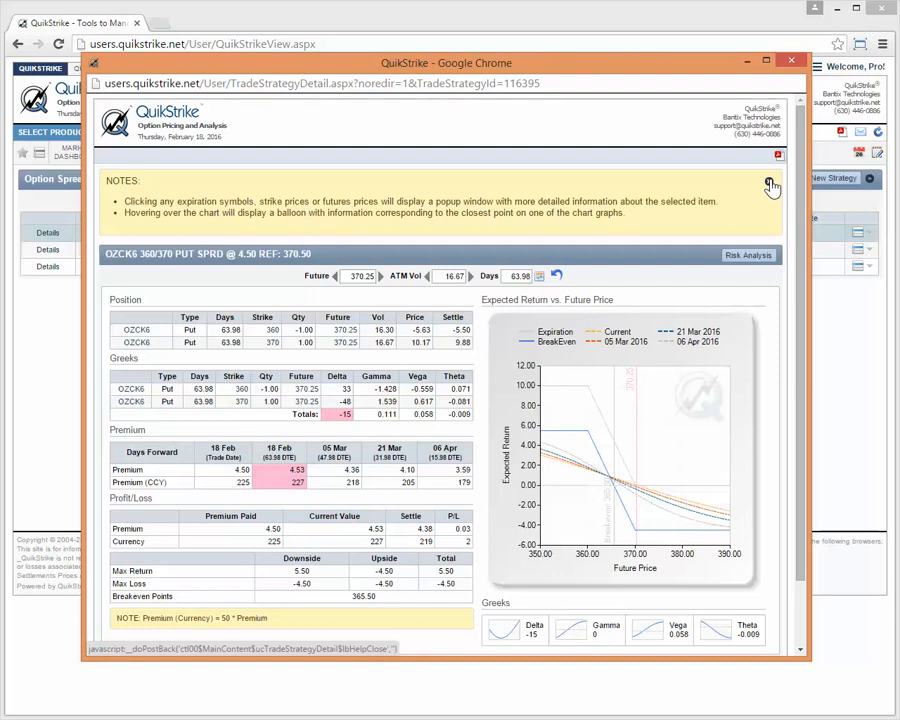
click(769, 184)
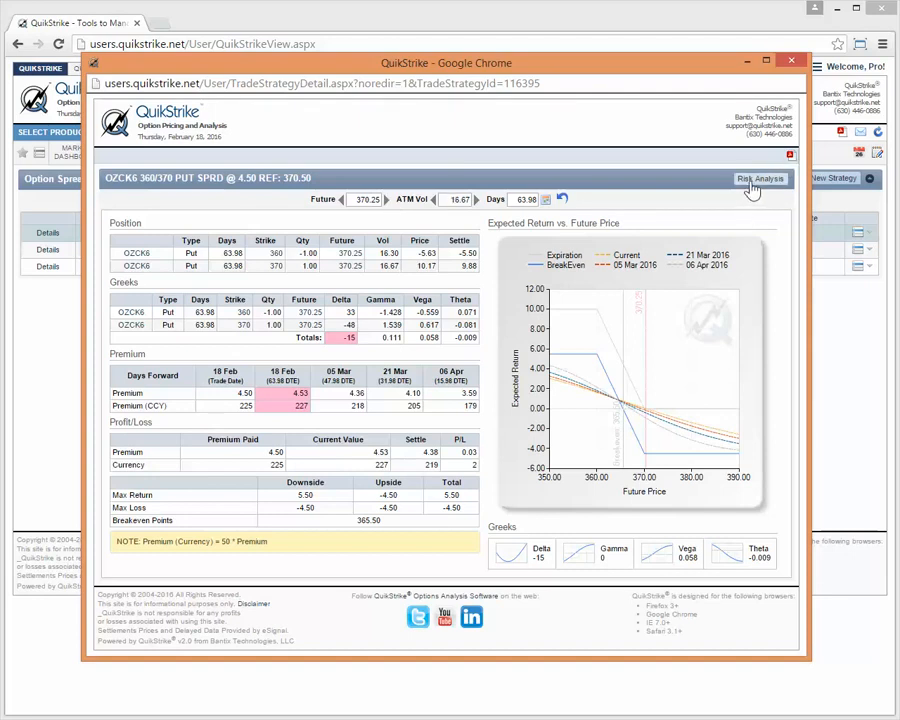
click(792, 63)
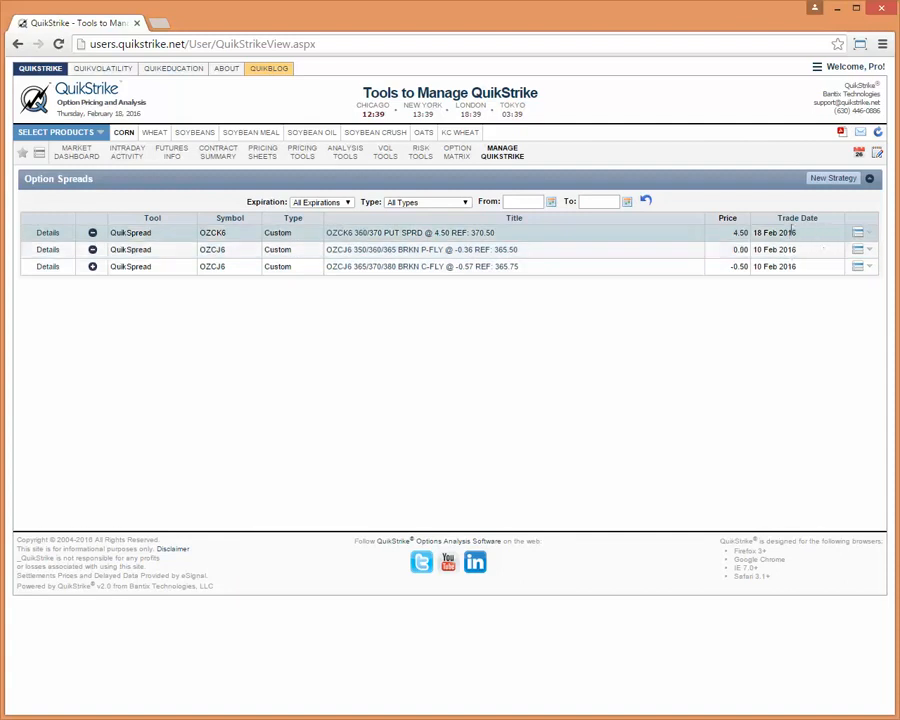
click(860, 234)
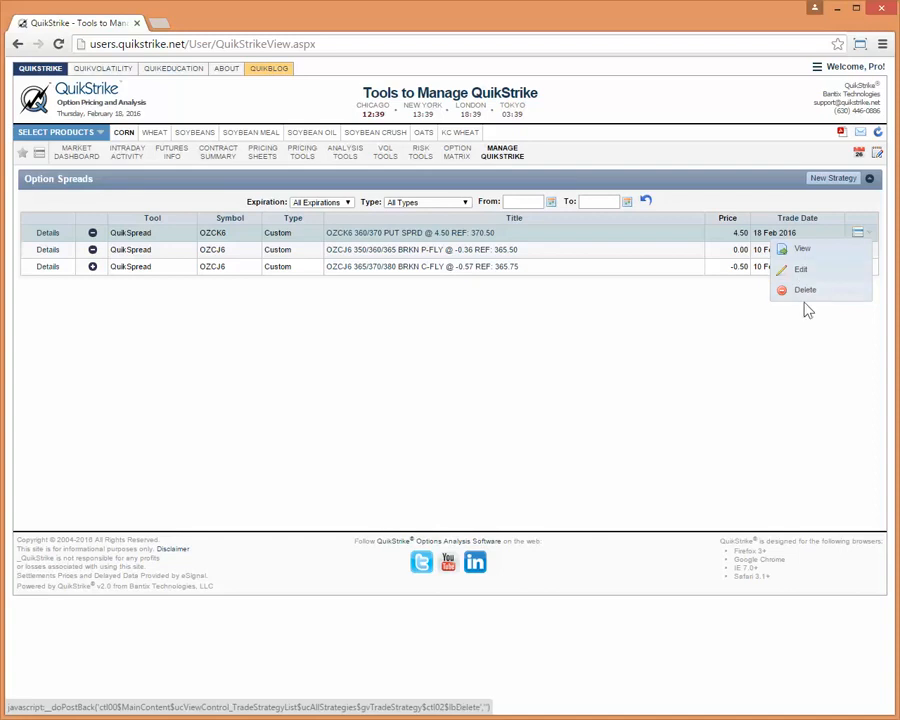
click(852, 235)
click(805, 292)
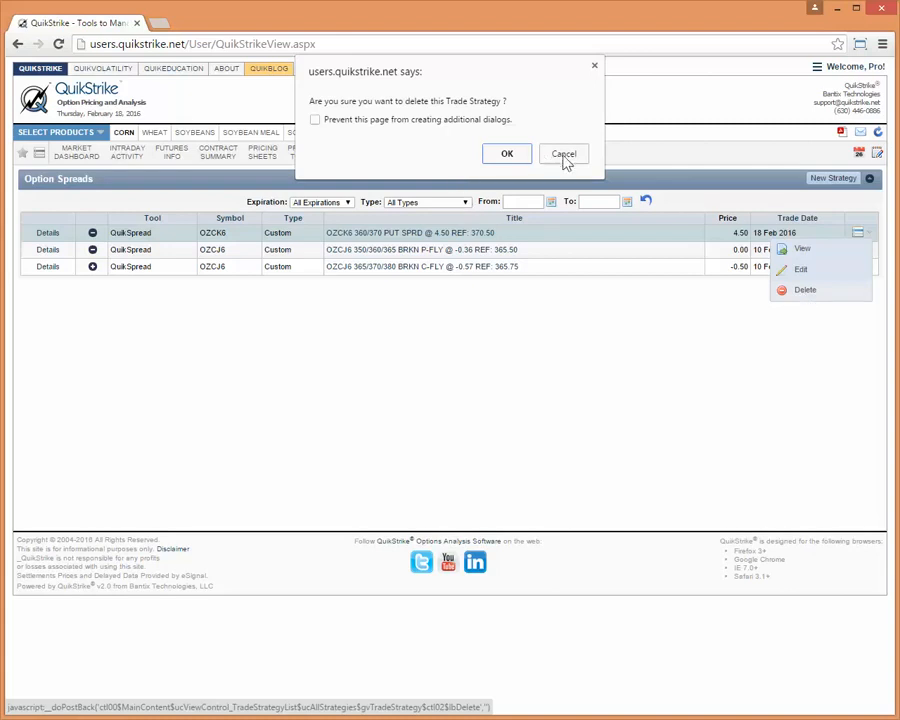
click(565, 156)
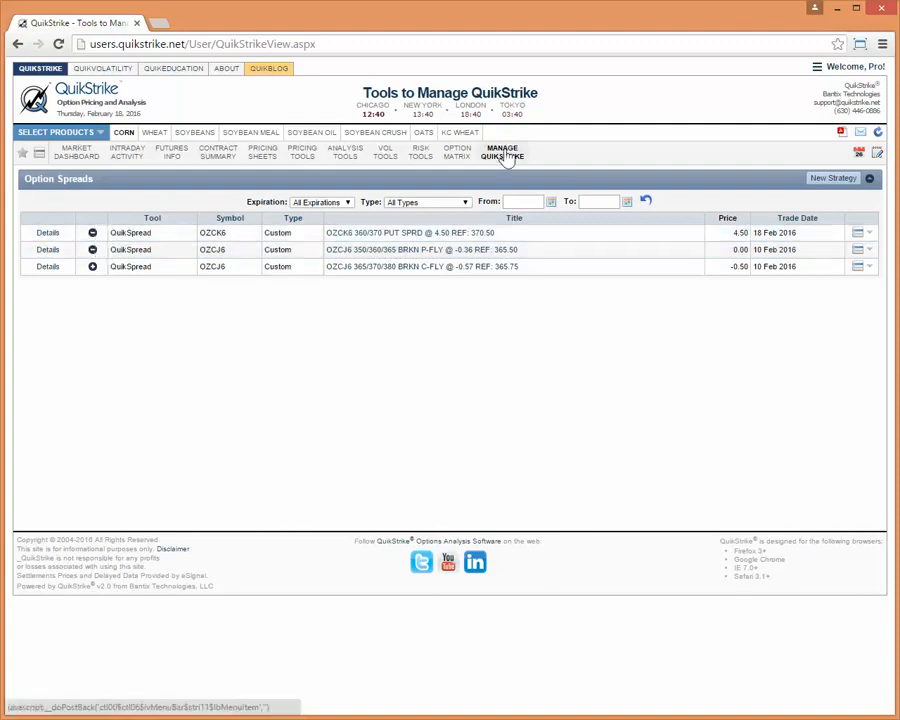
Open the Watches list to check the profit and loss of the watched strategies.
mouse_move(508, 160)
click(550, 318)
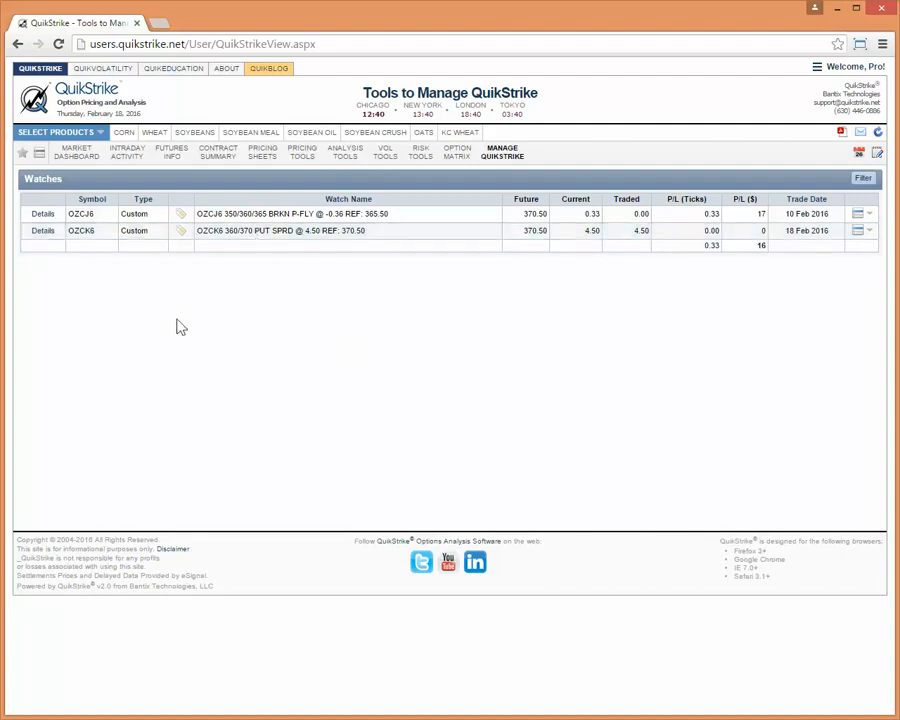
View the details of the OZCJ6 350/360/365 broken put fly watch and close its window.
click(42, 218)
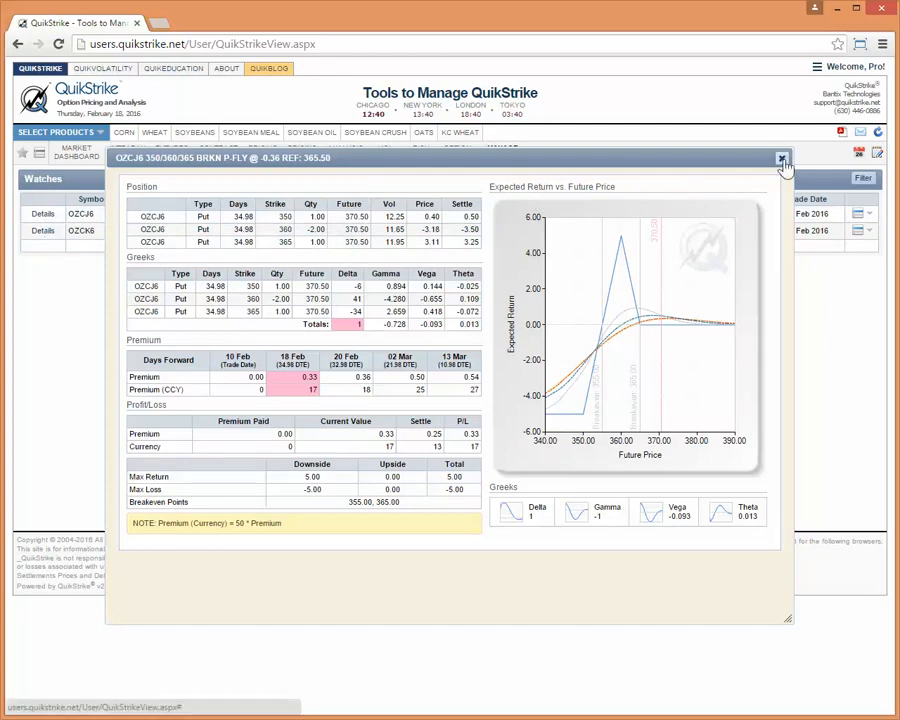
click(782, 160)
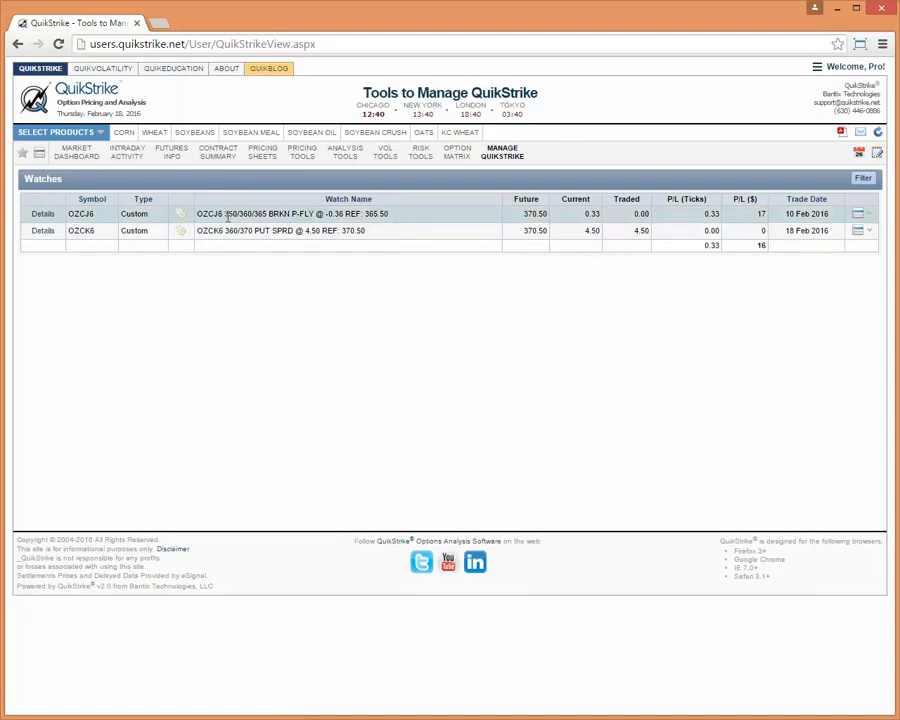
drag(320, 211, 224, 214)
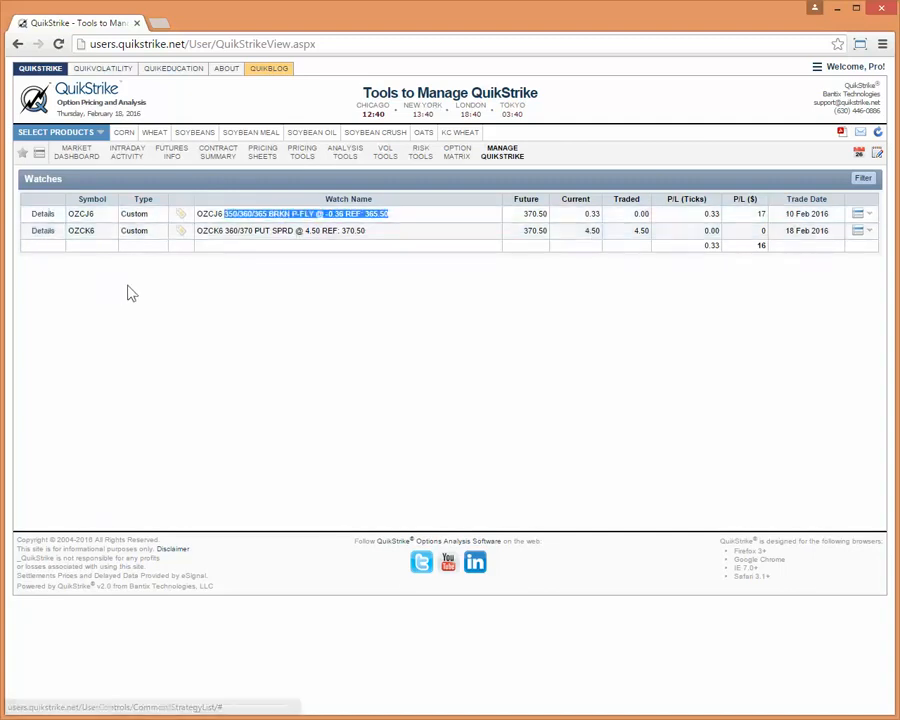
click(165, 304)
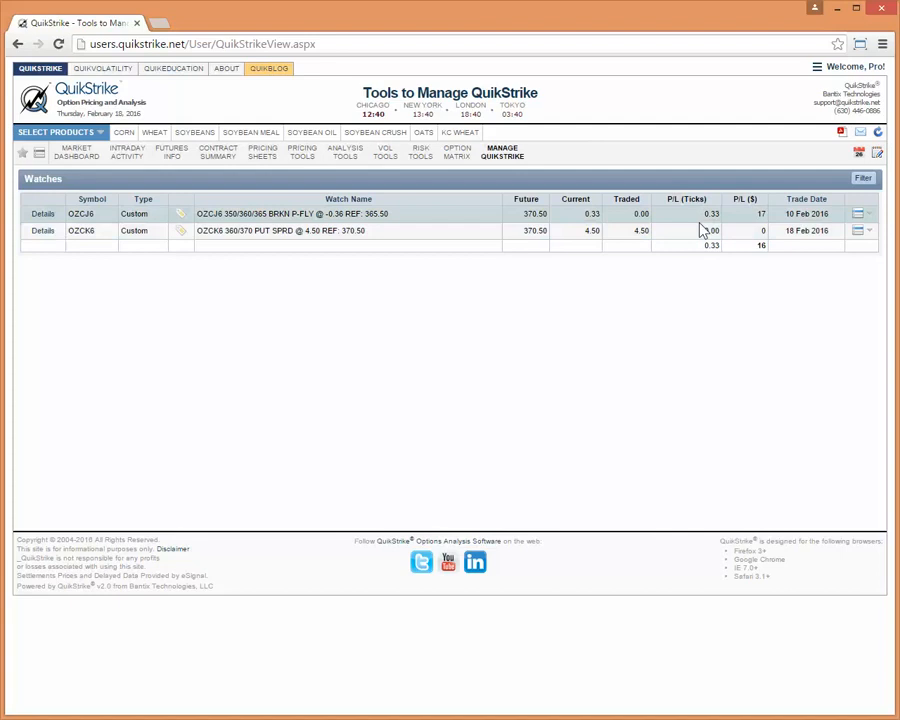
Delete the OZCJ6 350/360/365 broken put fly watch and open the saved option spreads list.
click(858, 214)
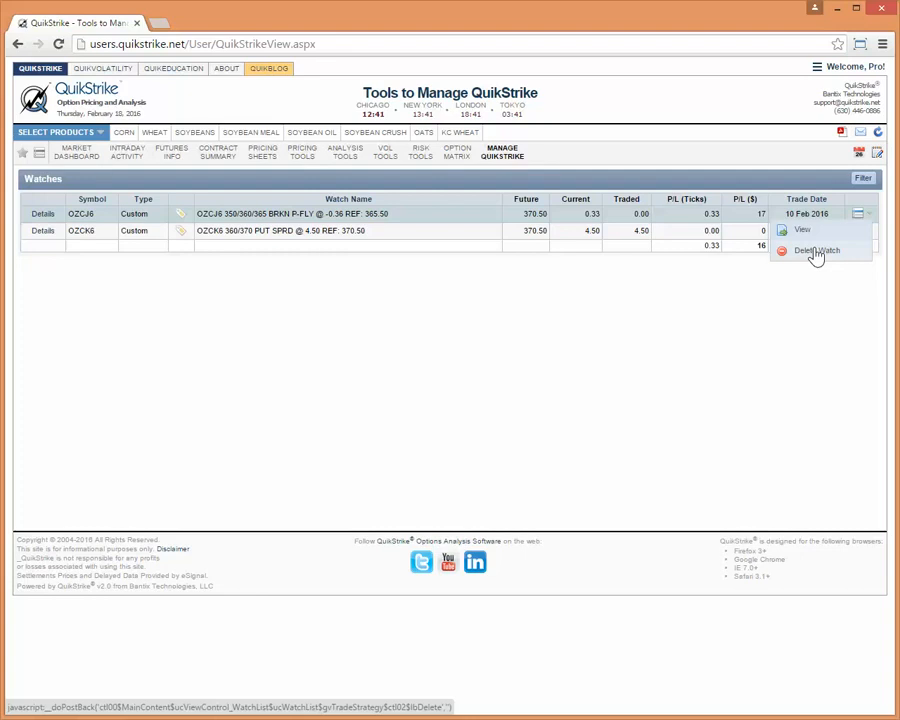
click(816, 252)
click(507, 154)
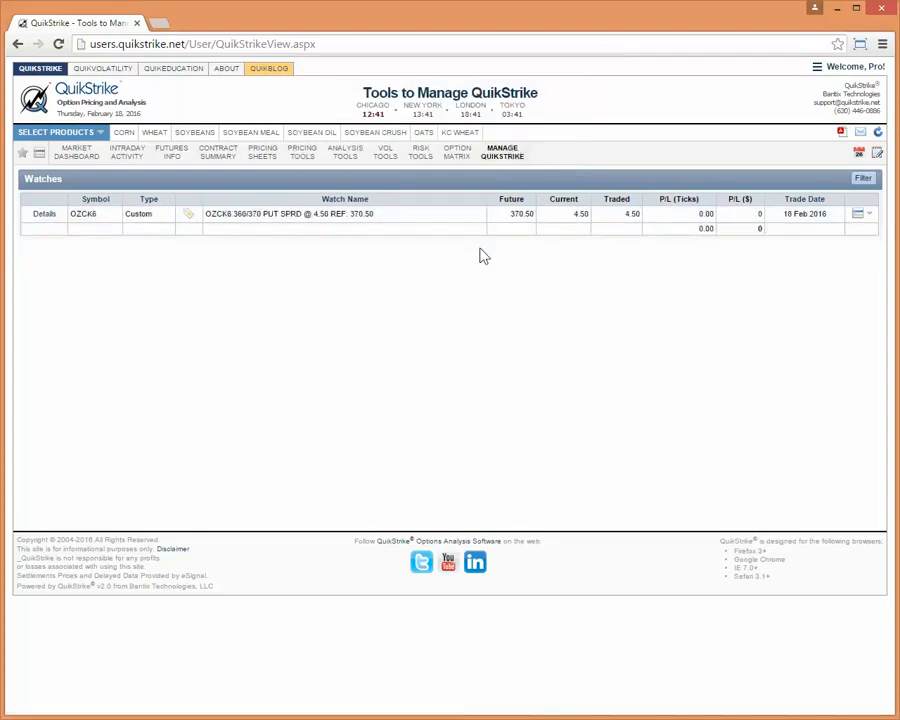
mouse_move(508, 164)
click(514, 209)
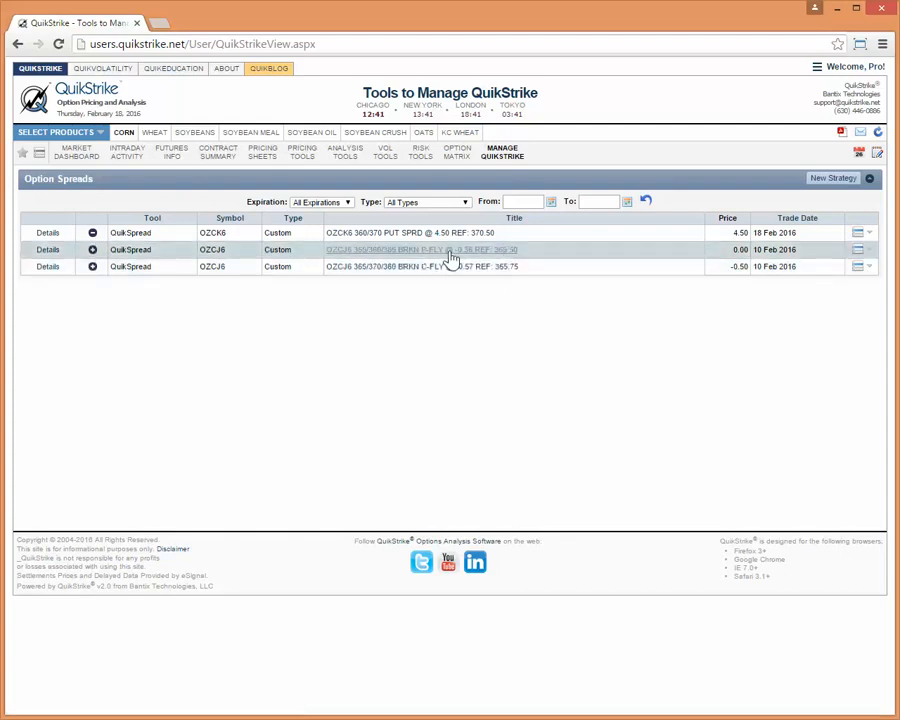
Add watches for the OZCJ6 350/360/365 and 365/370/380 broken flies under their suggested names, and open the Watches list.
click(93, 251)
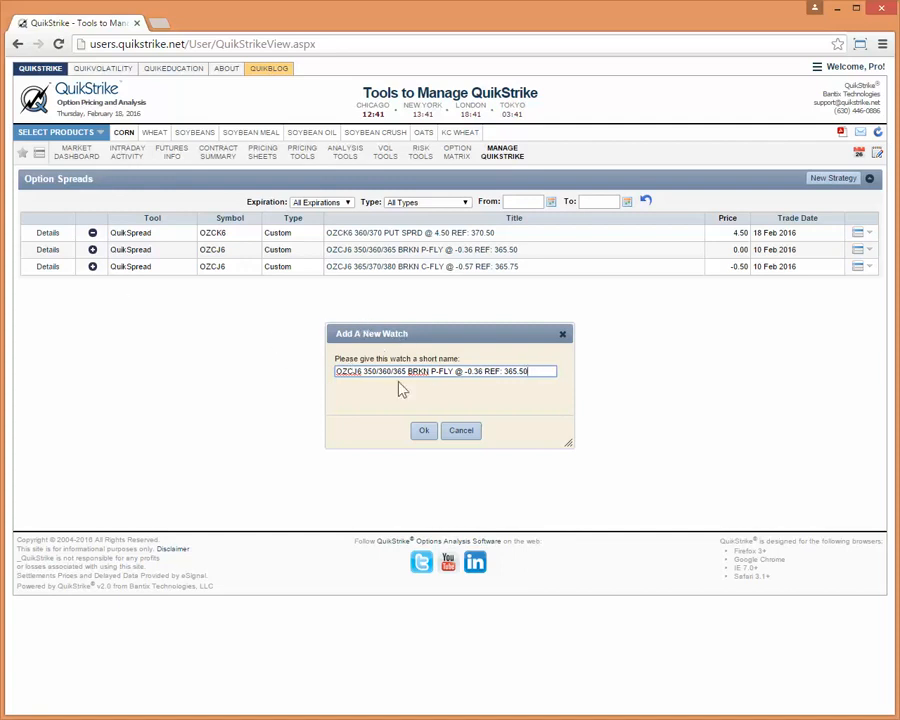
click(424, 432)
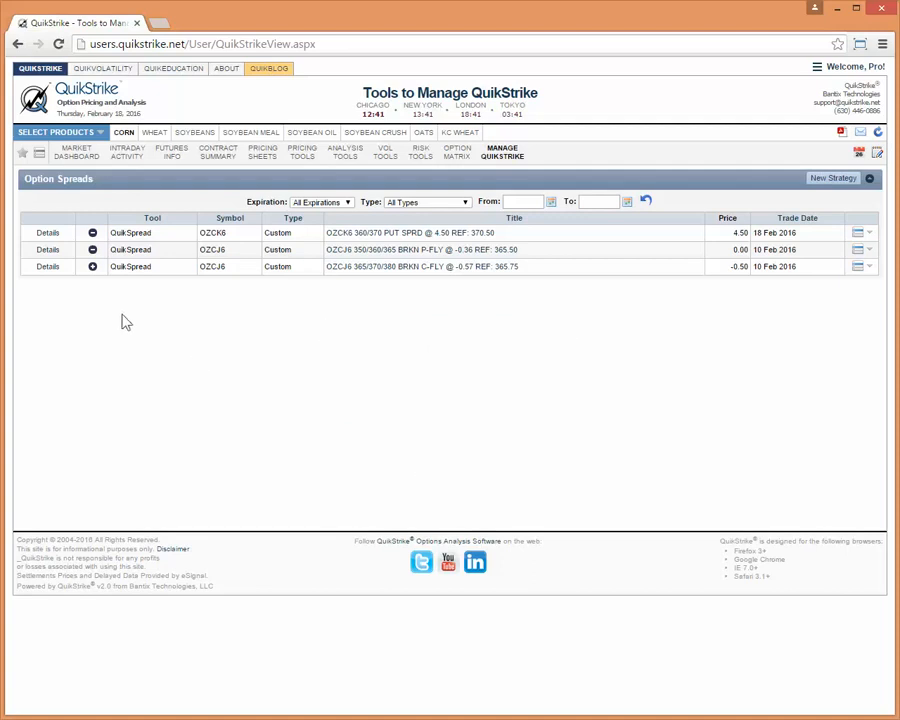
click(92, 267)
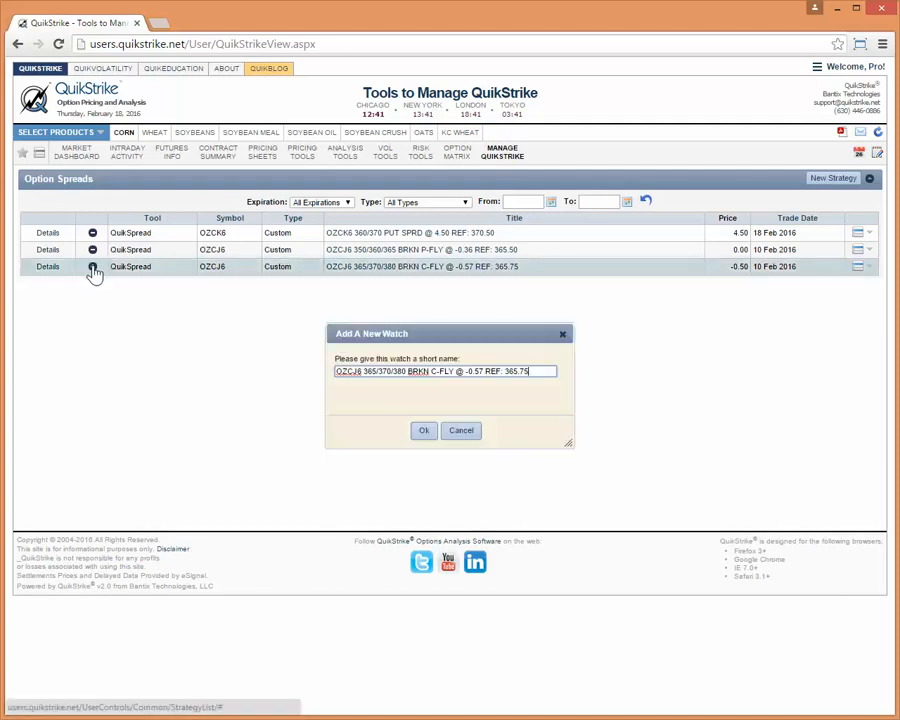
click(424, 432)
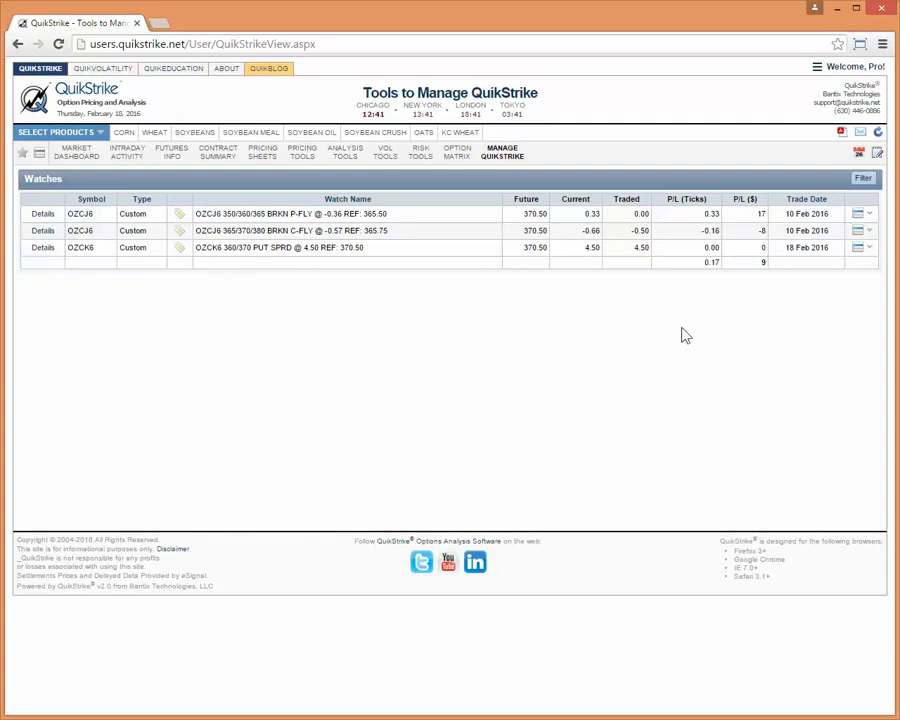
Create a new watch tag named FLYS.
mouse_move(510, 160)
click(181, 218)
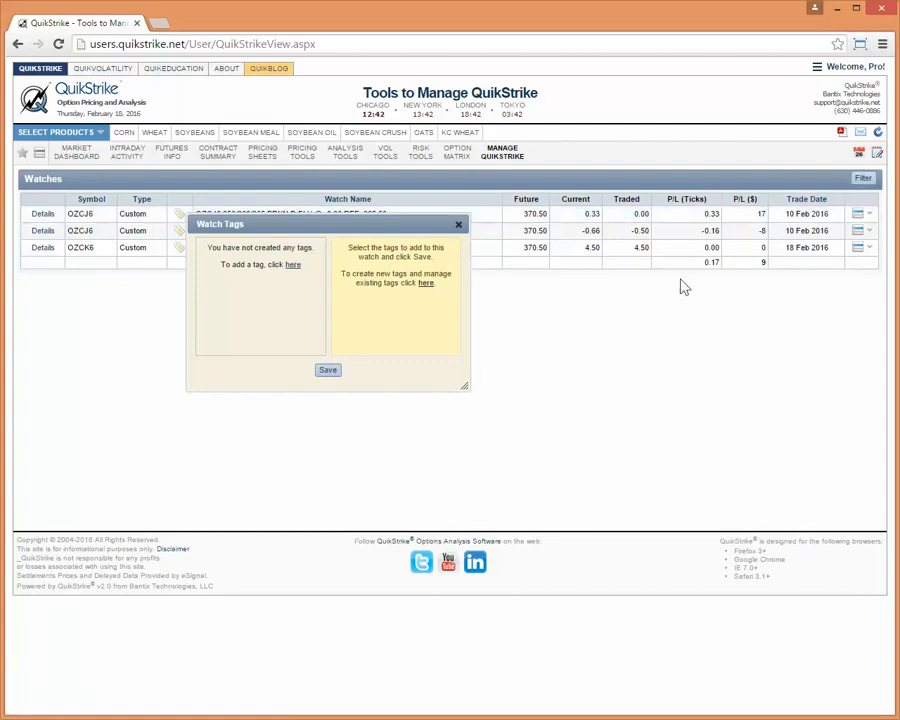
click(292, 266)
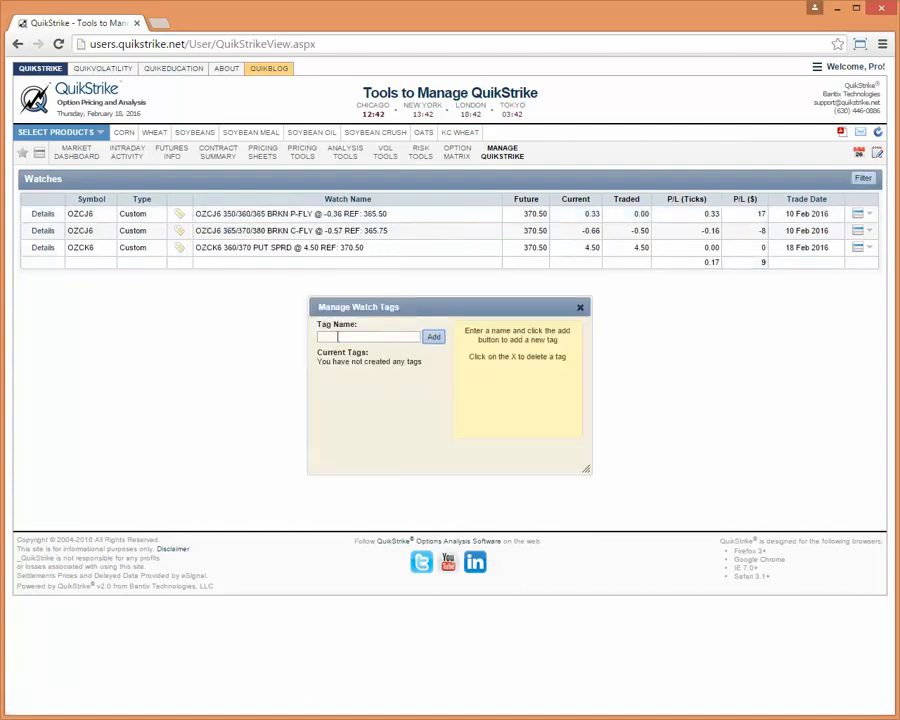
text(FLI)
text(ES)
text(YS)
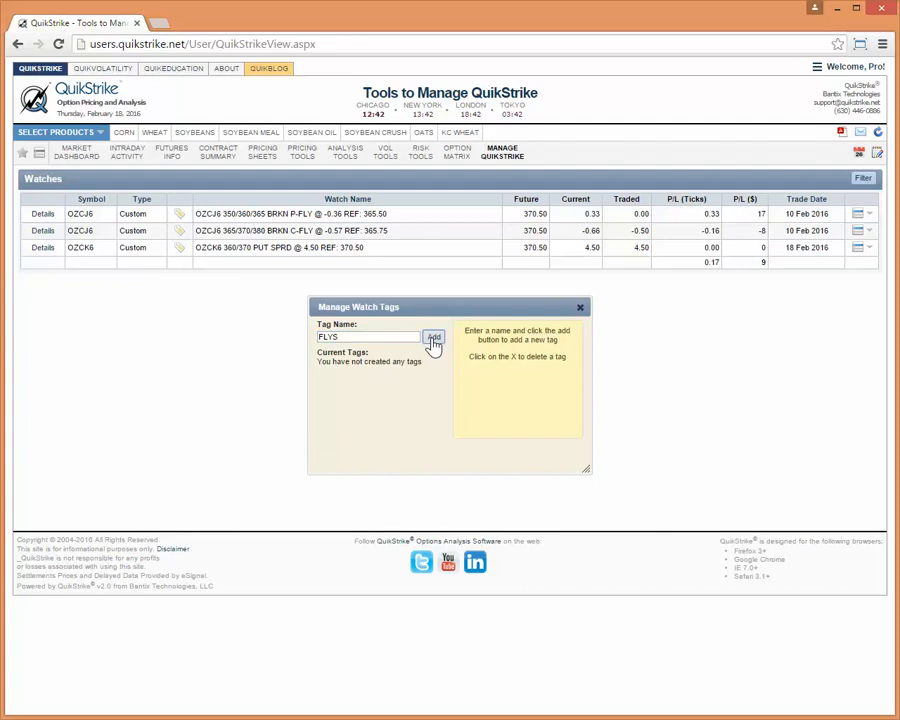
click(434, 341)
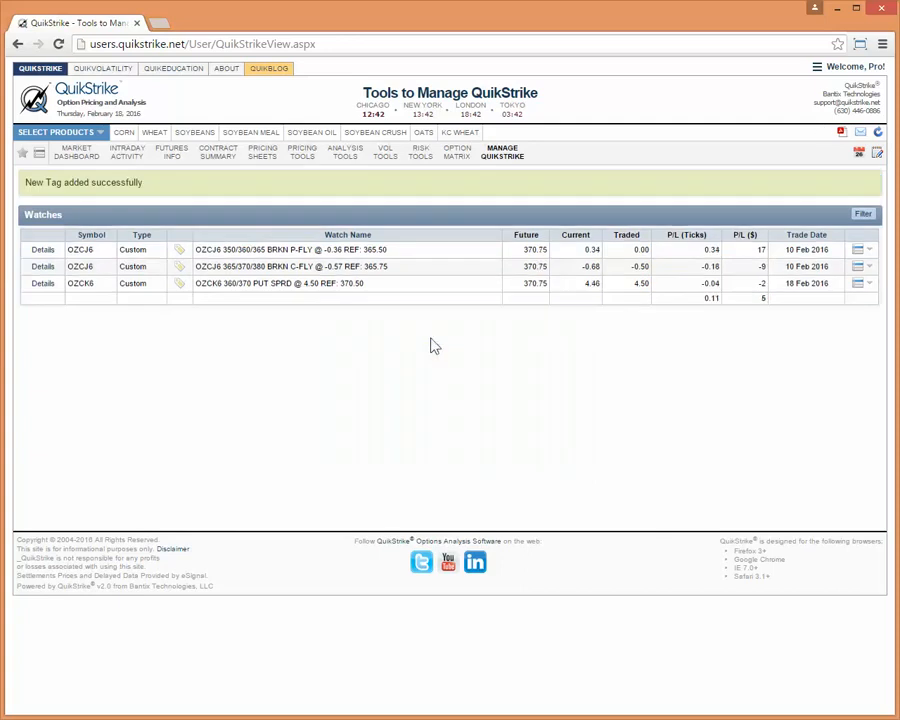
Assign the FLYS tag to both OZCJ6 broken fly watches and save.
click(179, 253)
click(207, 285)
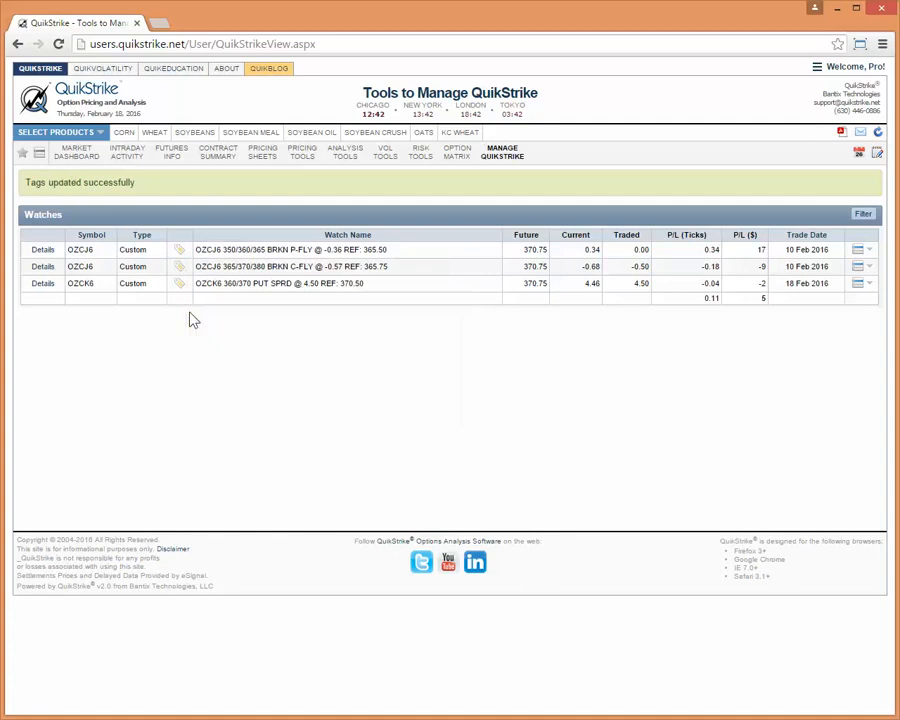
click(179, 266)
click(207, 302)
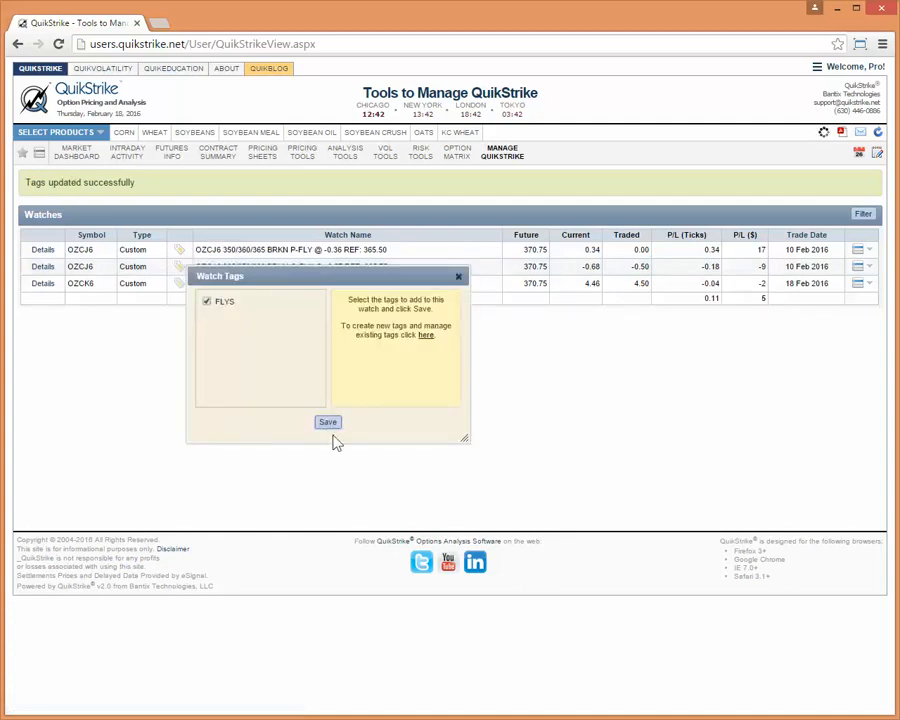
Filter the watches by including and in turn excluding the FLYS tag, and clear the filter.
click(864, 216)
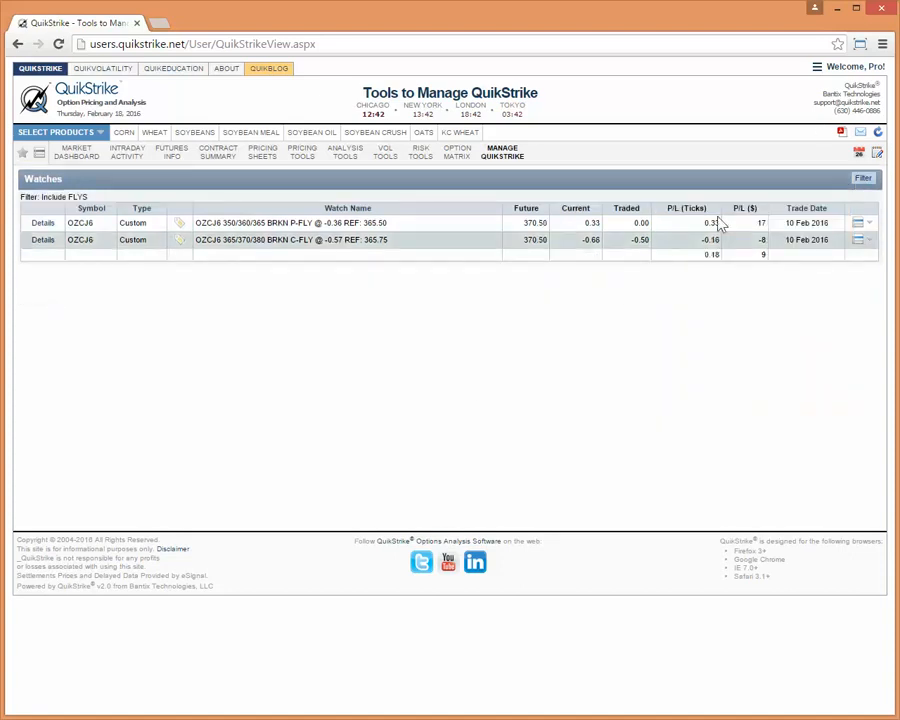
click(862, 178)
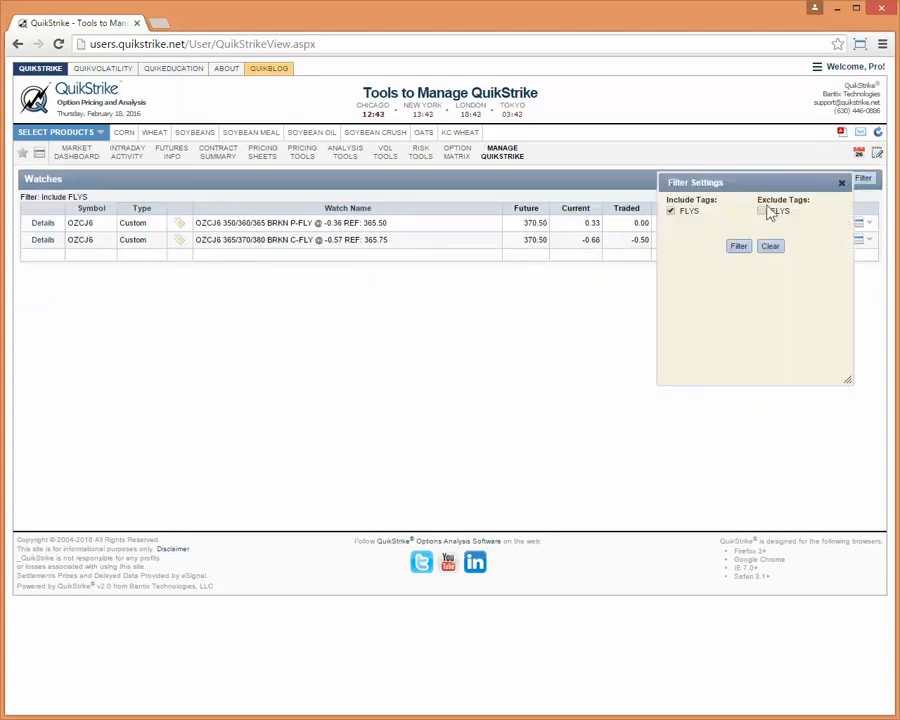
click(671, 211)
click(741, 255)
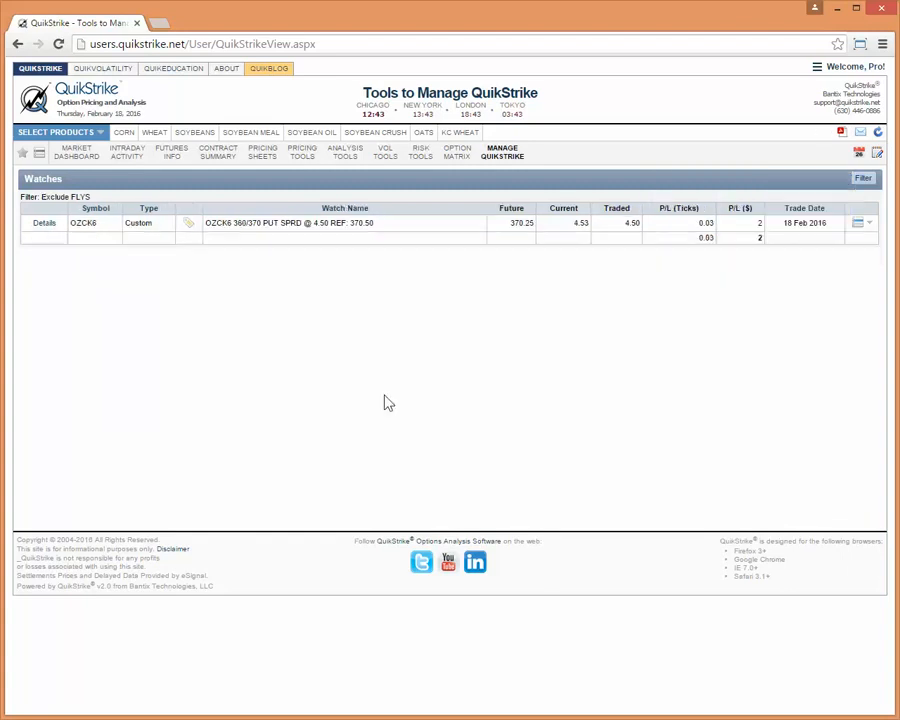
click(863, 180)
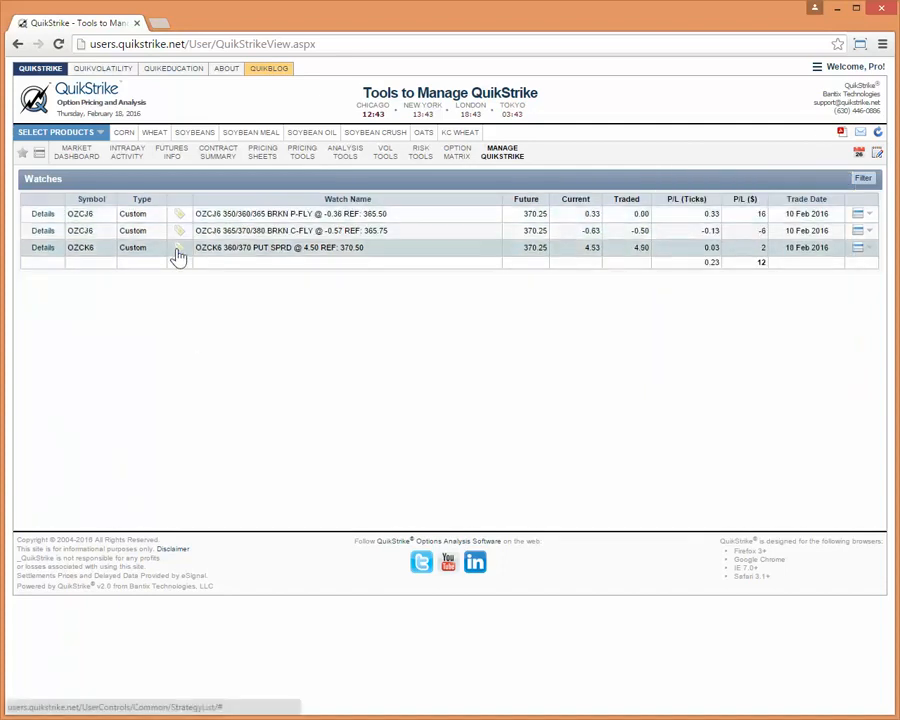
Create a second watch tag named SPREADS.
click(177, 249)
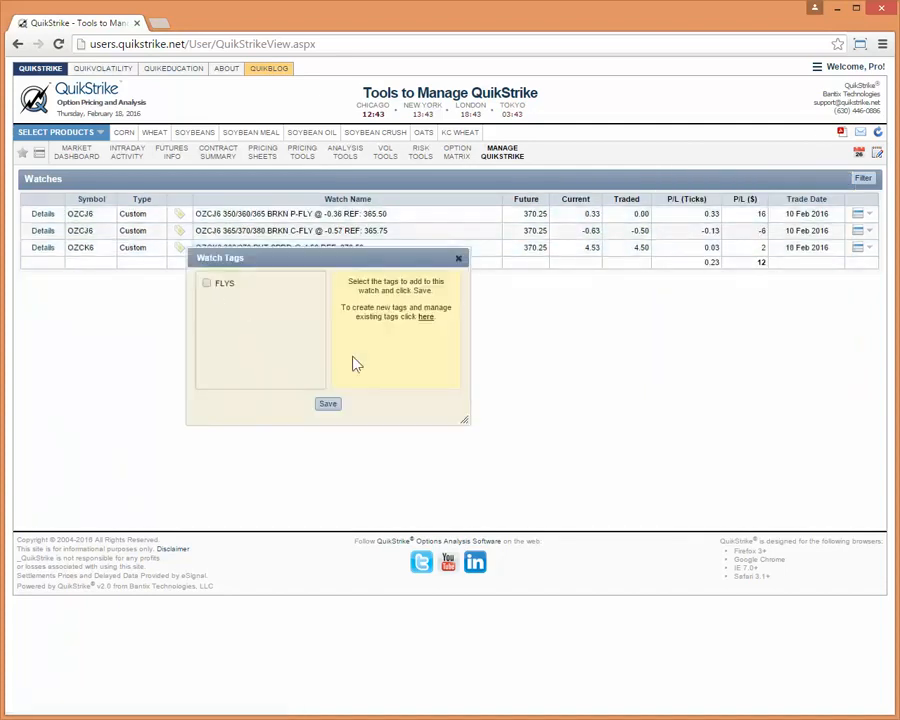
click(426, 317)
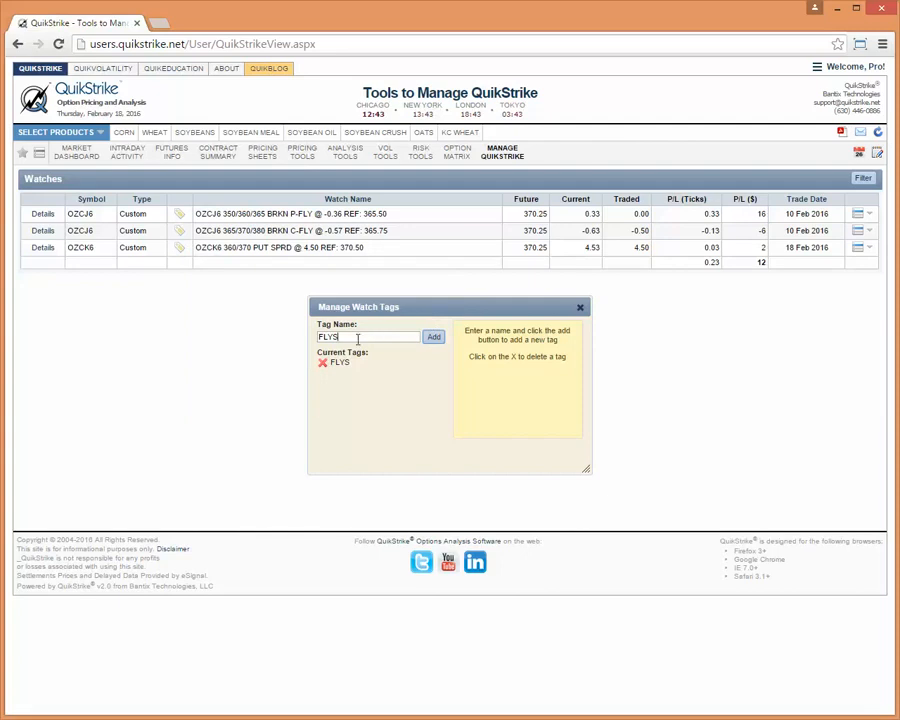
drag(345, 337, 285, 346)
text(SPREADS)
click(434, 338)
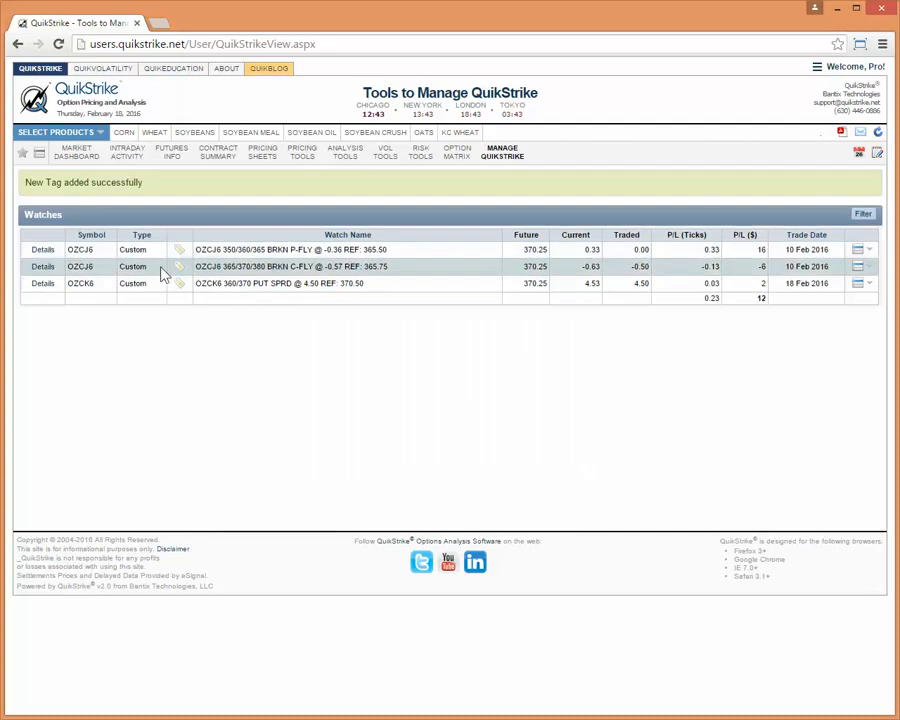
Assign the SPREADS tag to the OZCK6 360/370 put spread and the OZCJ6 365/370/380 broken call fly watches.
click(180, 284)
click(207, 330)
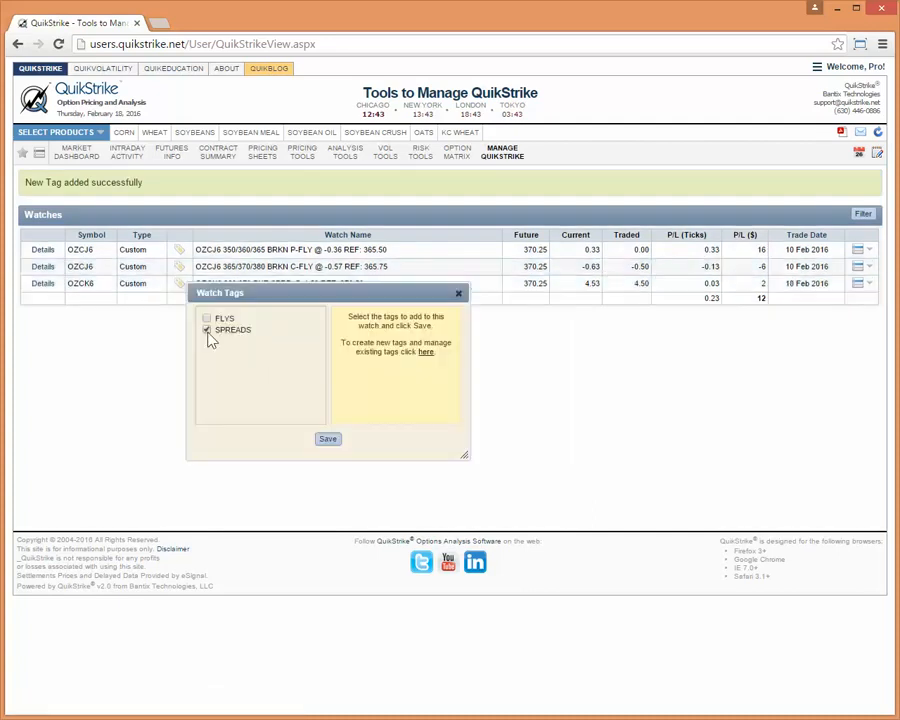
click(328, 441)
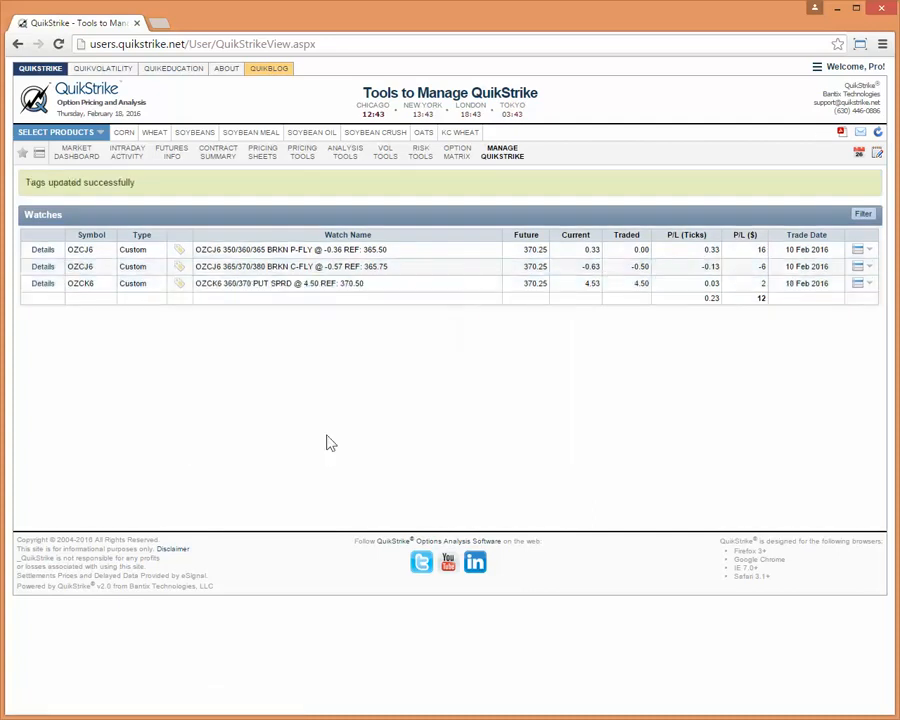
click(181, 268)
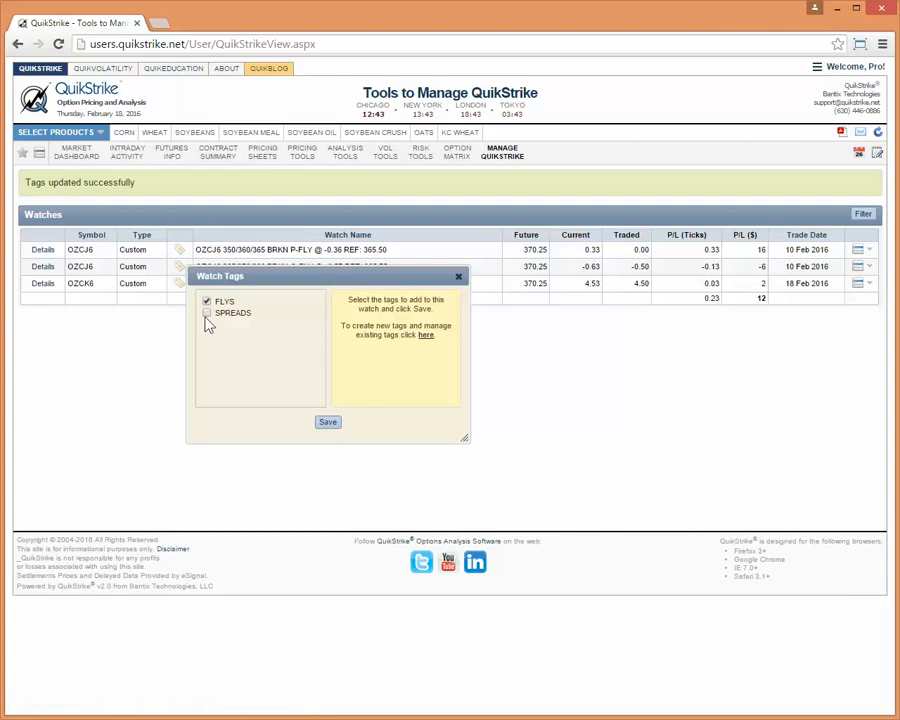
click(335, 424)
Filter the watches to include the SPREADS tag, and clear the filter.
click(862, 215)
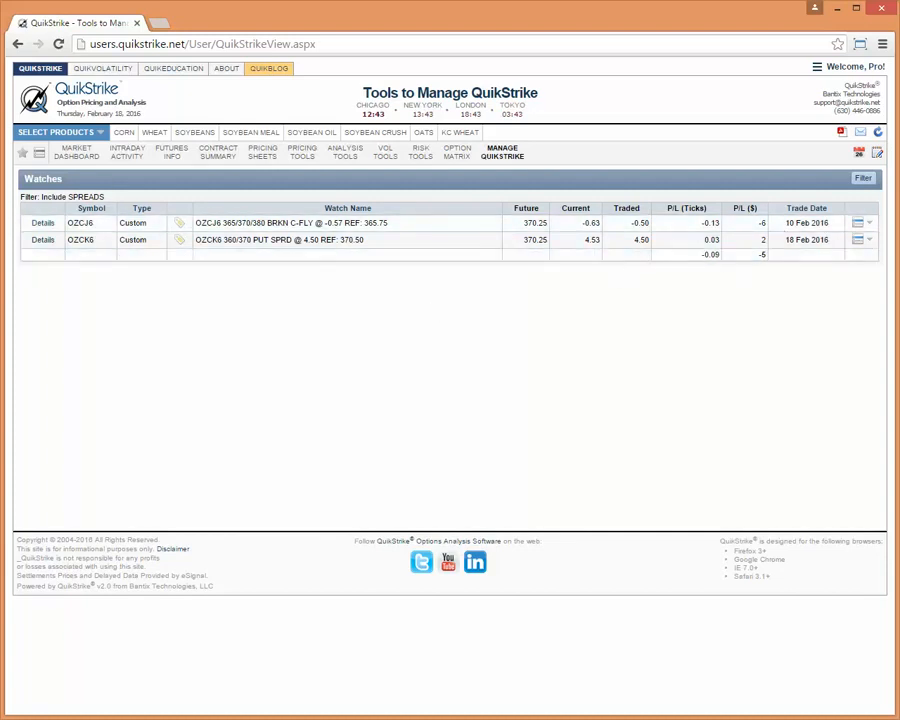
click(862, 181)
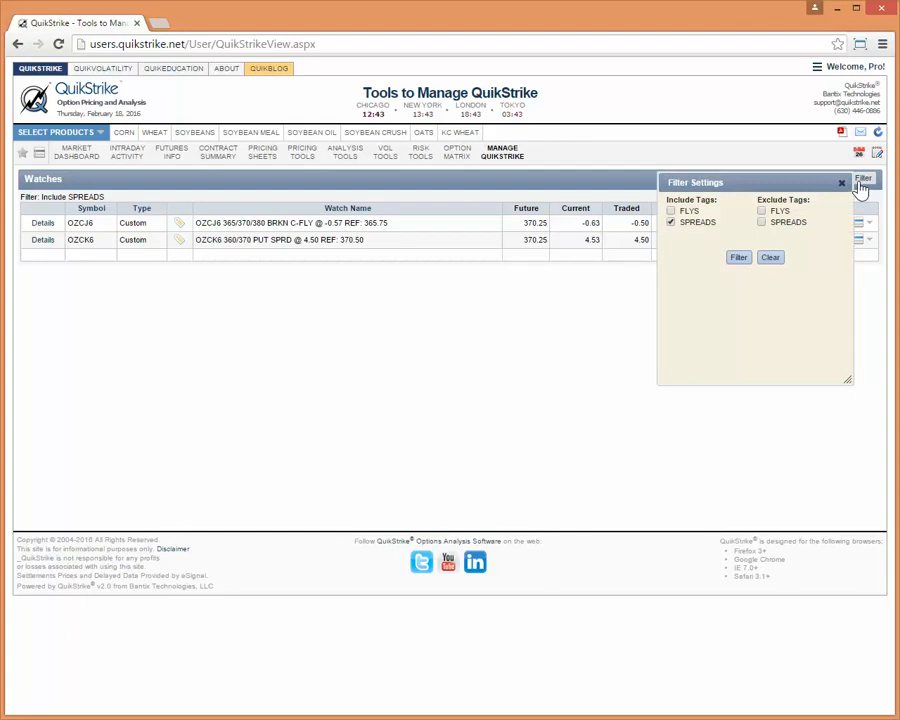
click(671, 222)
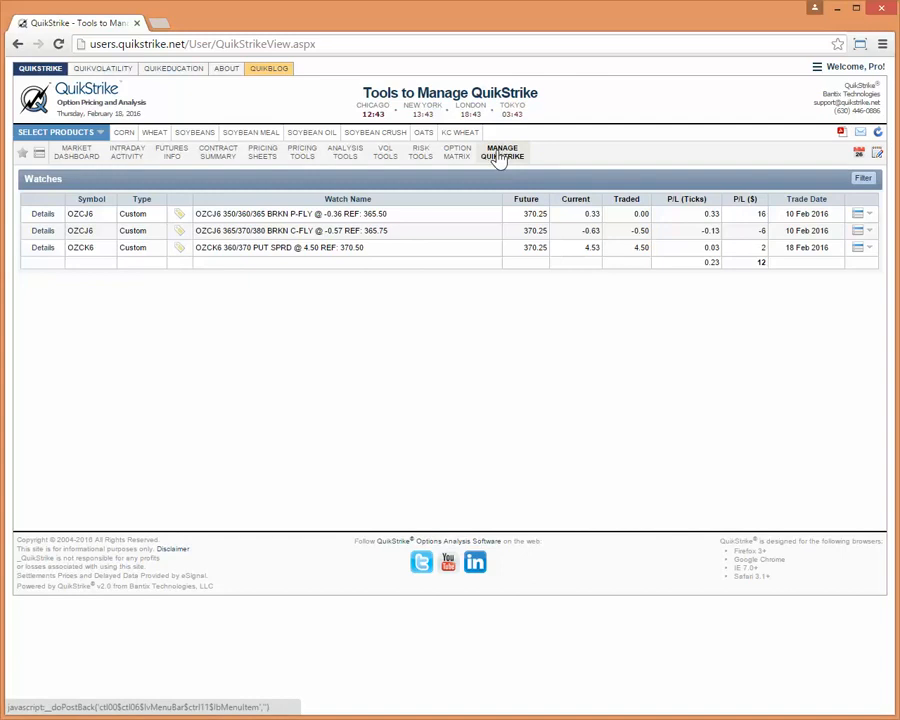
Open the saved future spreads list and review the details and available actions of the ZCH6-K6 spread.
mouse_move(498, 157)
click(526, 268)
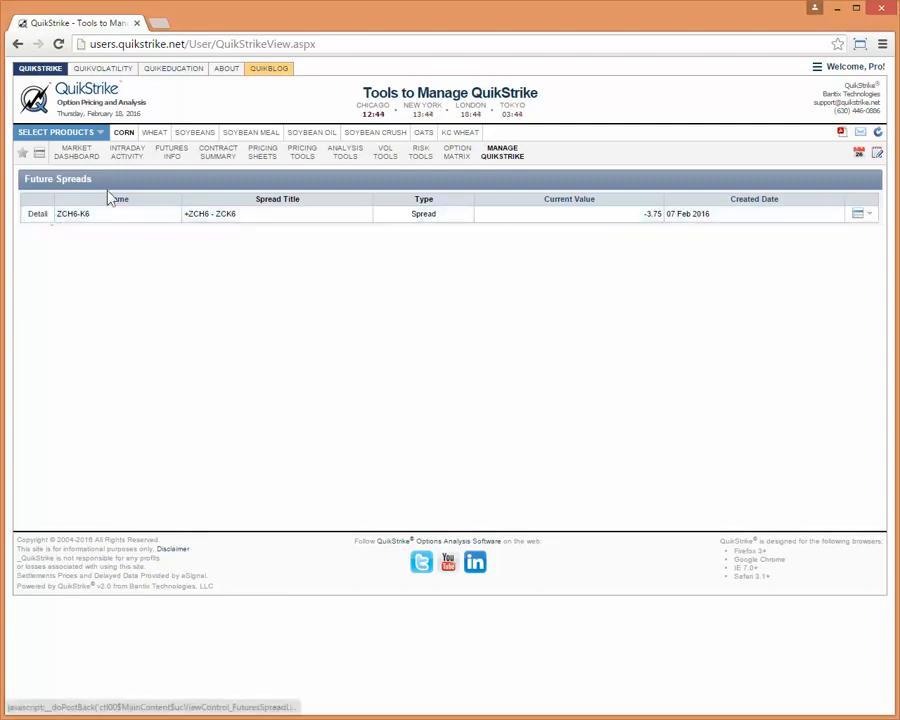
mouse_move(490, 165)
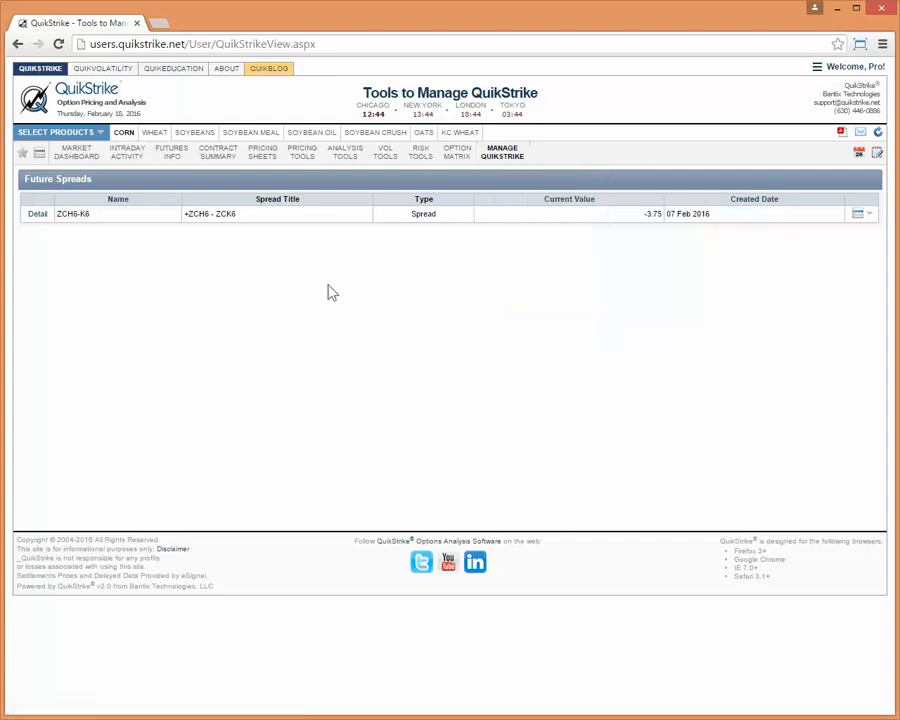
click(40, 216)
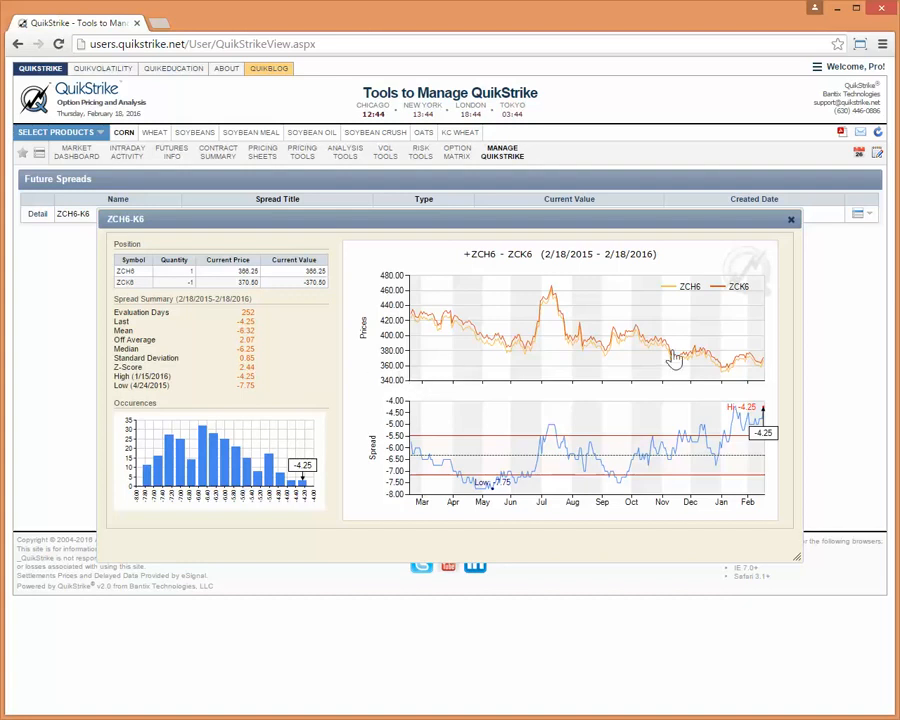
click(790, 219)
click(858, 214)
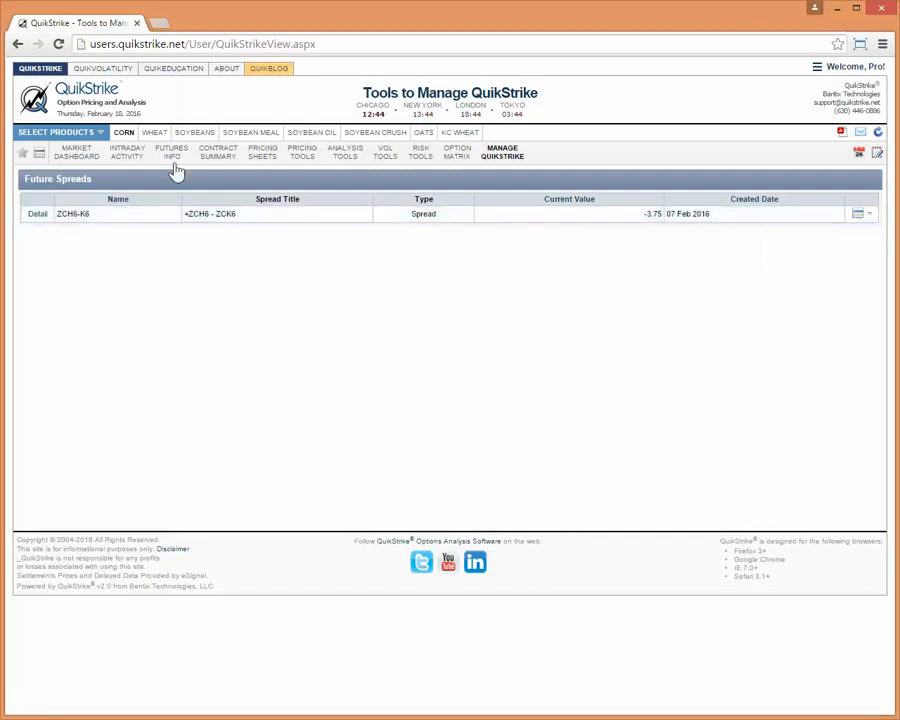
Open the Futures Spread Builder for corn.
mouse_move(172, 172)
click(178, 251)
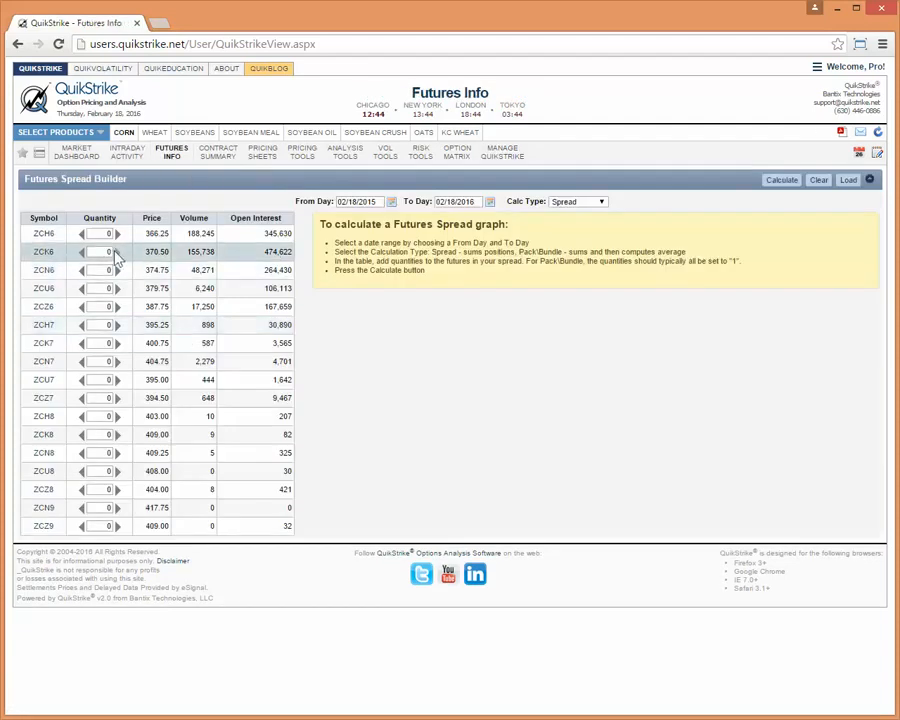
Build a corn futures spread with quantity 1 of ZCK6 and -1 of ZCN6, and calculate its graph.
click(116, 252)
click(82, 269)
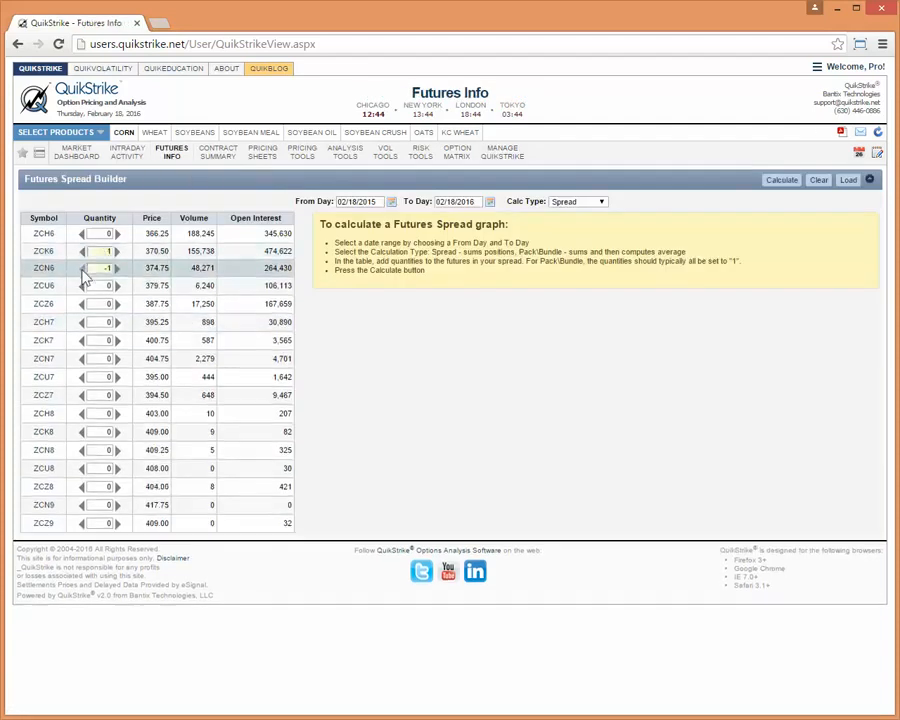
click(782, 181)
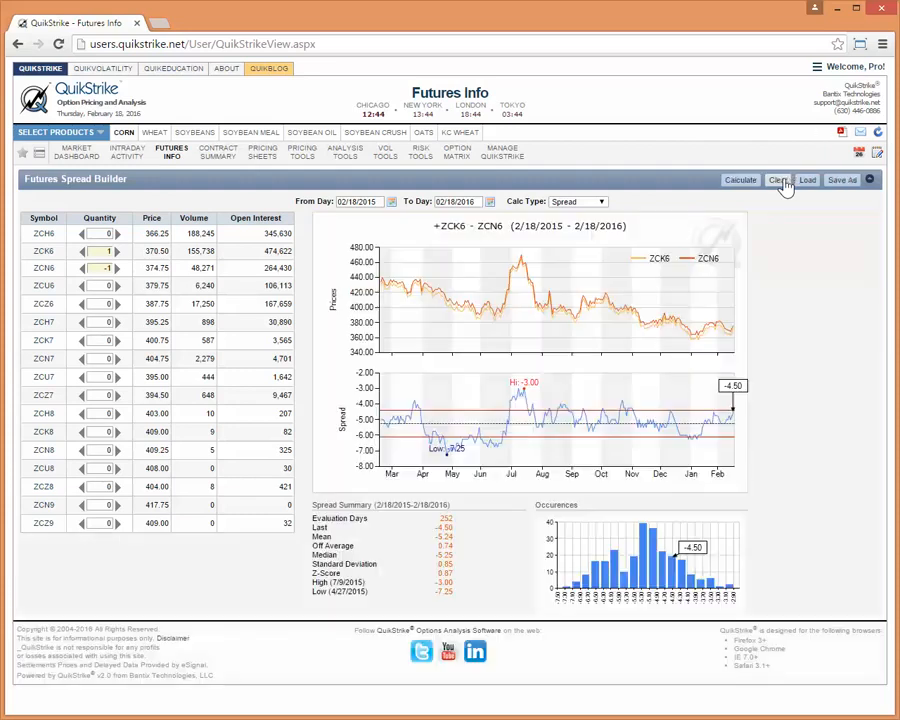
Save the calculated futures spread under the name ZCK6-N6.
click(842, 182)
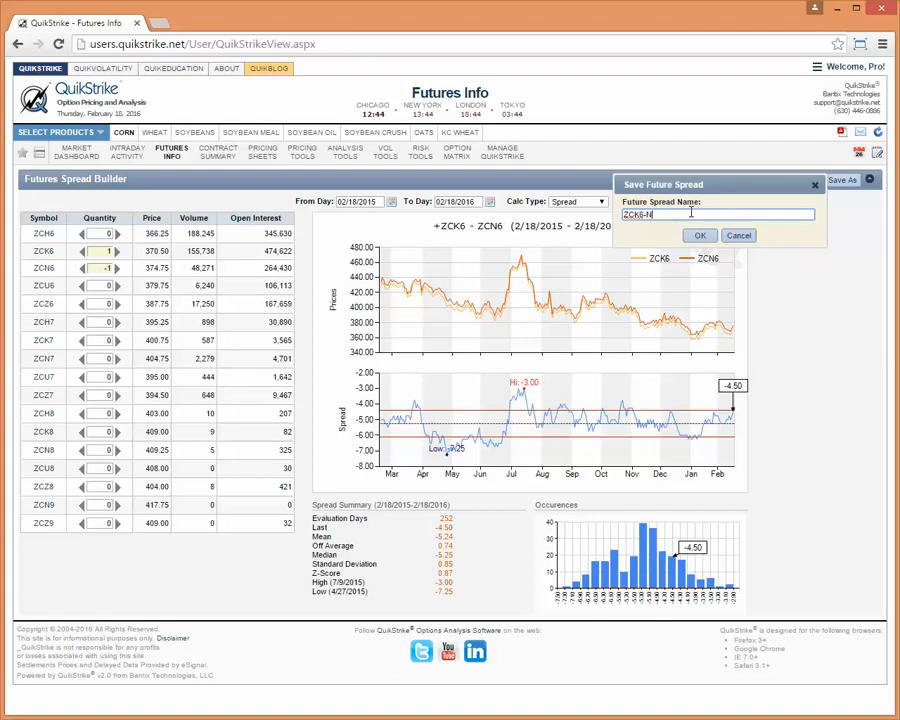
click(699, 236)
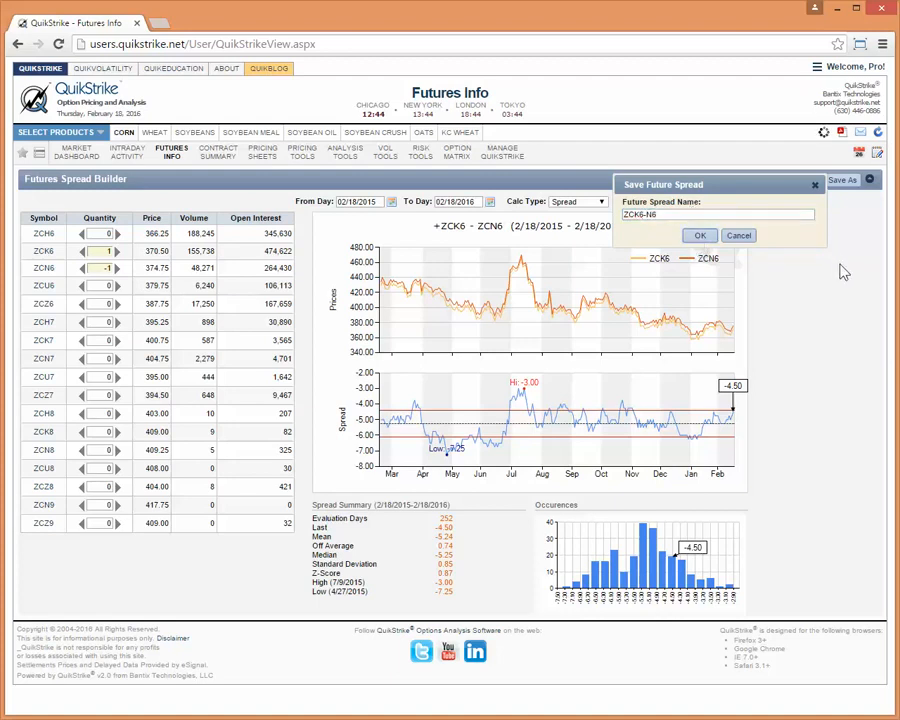
key(Return)
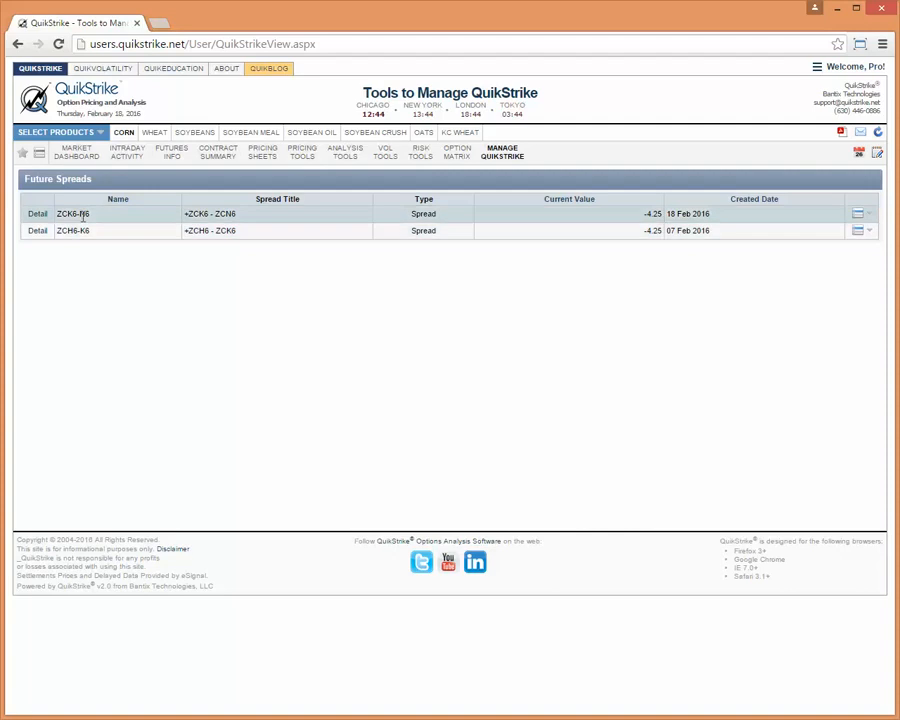
Review the details of the ZCK6-N6 spread in the saved future spreads list, and close them.
click(40, 215)
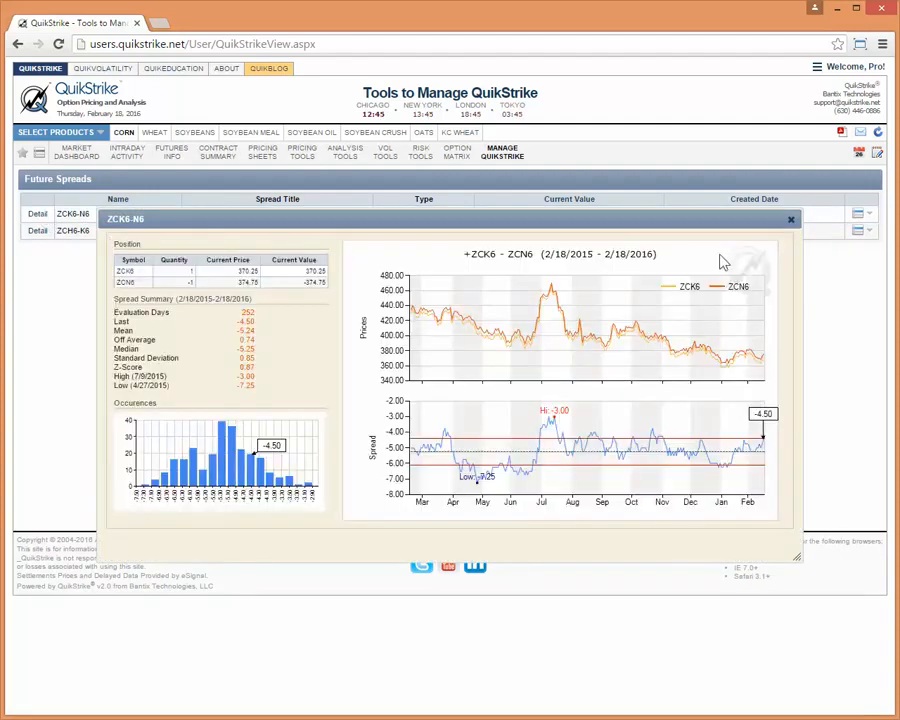
click(790, 222)
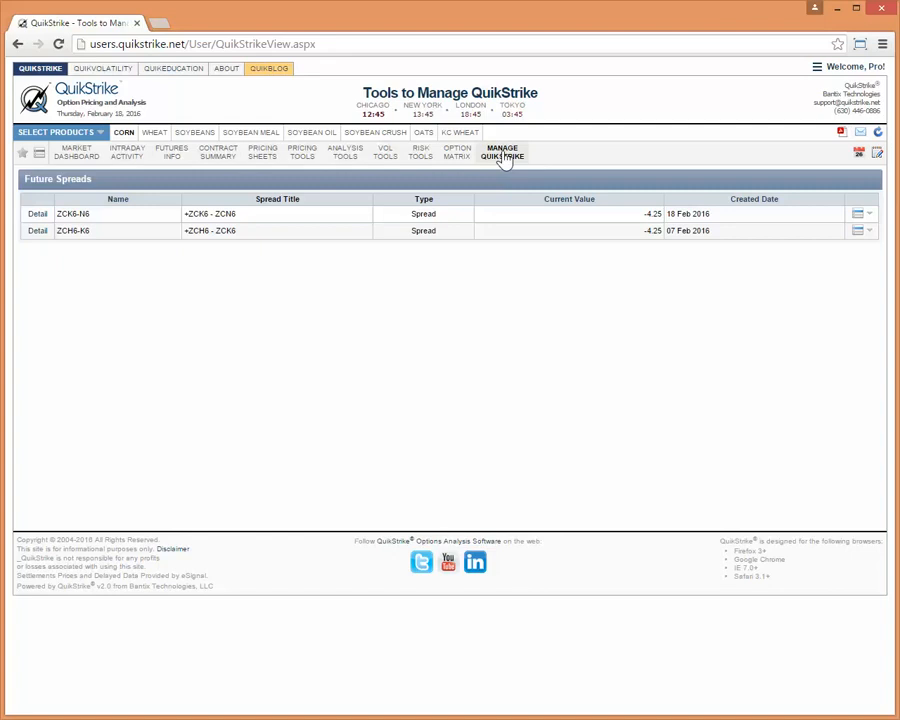
Look over the available strategy management lists, return to the corn Market Dashboard and show the user account options.
mouse_move(505, 160)
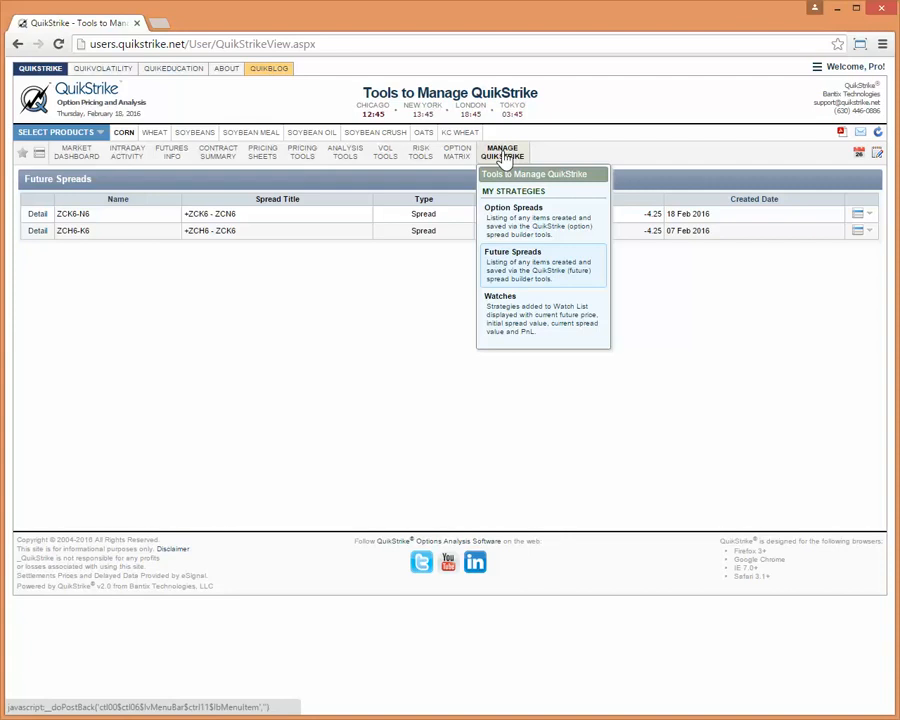
click(439, 288)
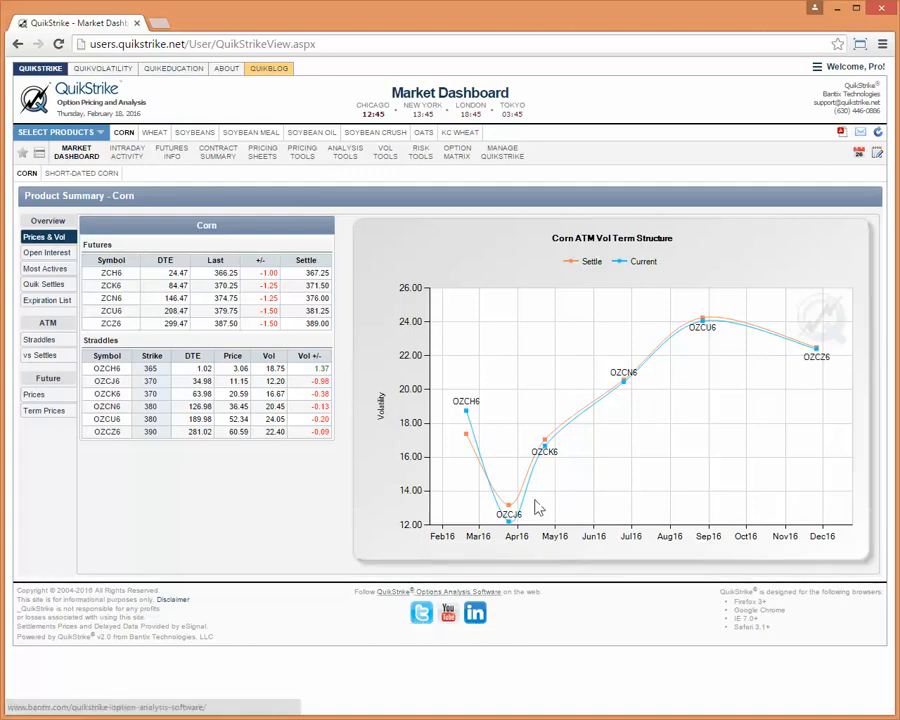
click(872, 68)
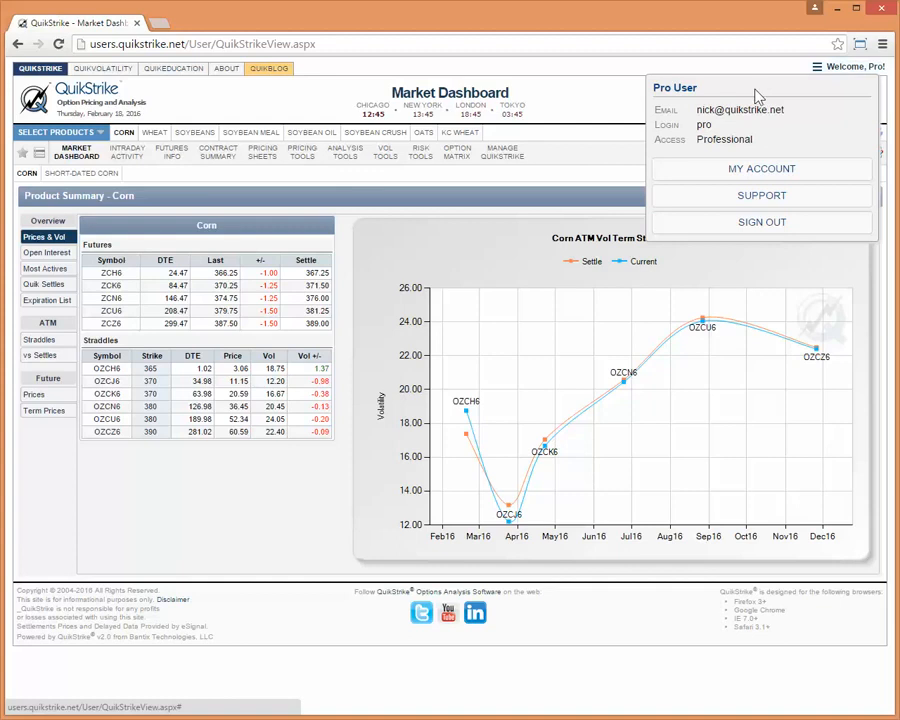